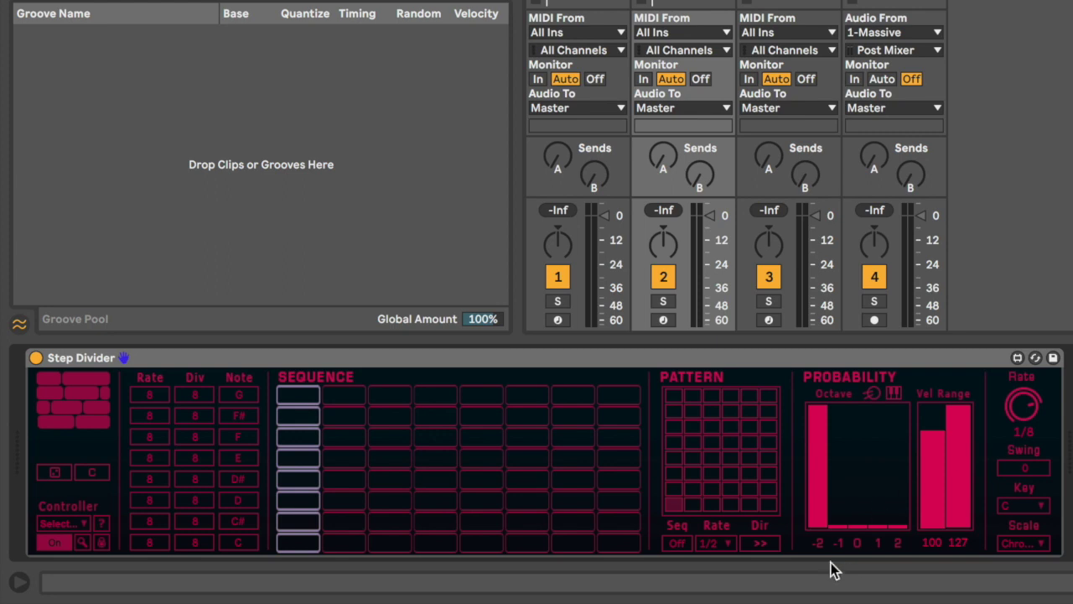
Select the Step Divider device that sits ahead of Massive on the 1-Massive track.
click(605, 364)
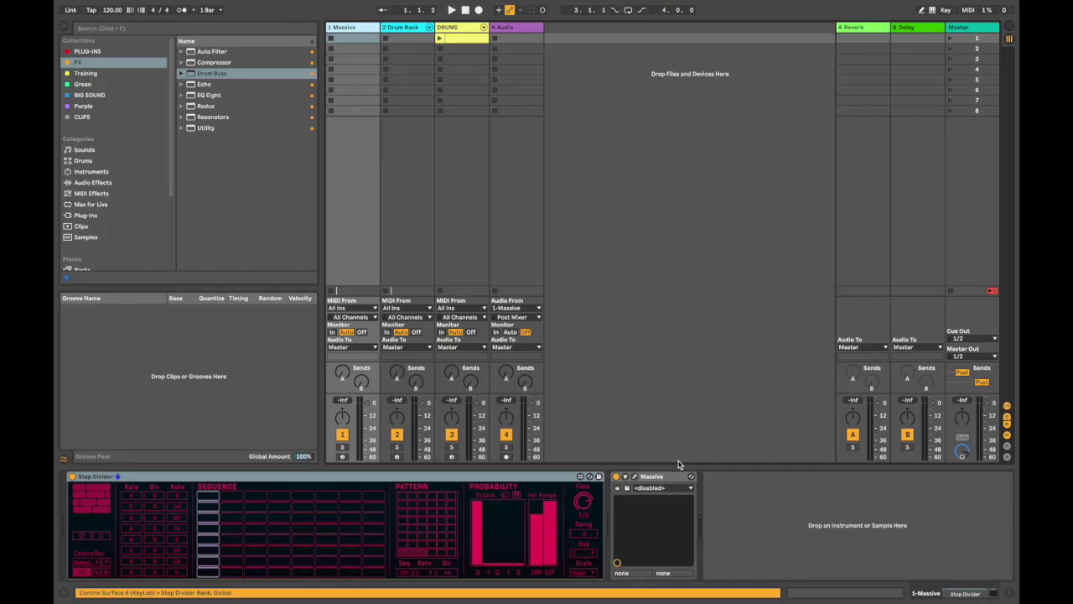
Check the Massive plugin window, then enable the first step on the C row.
click(635, 477)
drag(715, 144, 543, 88)
click(302, 89)
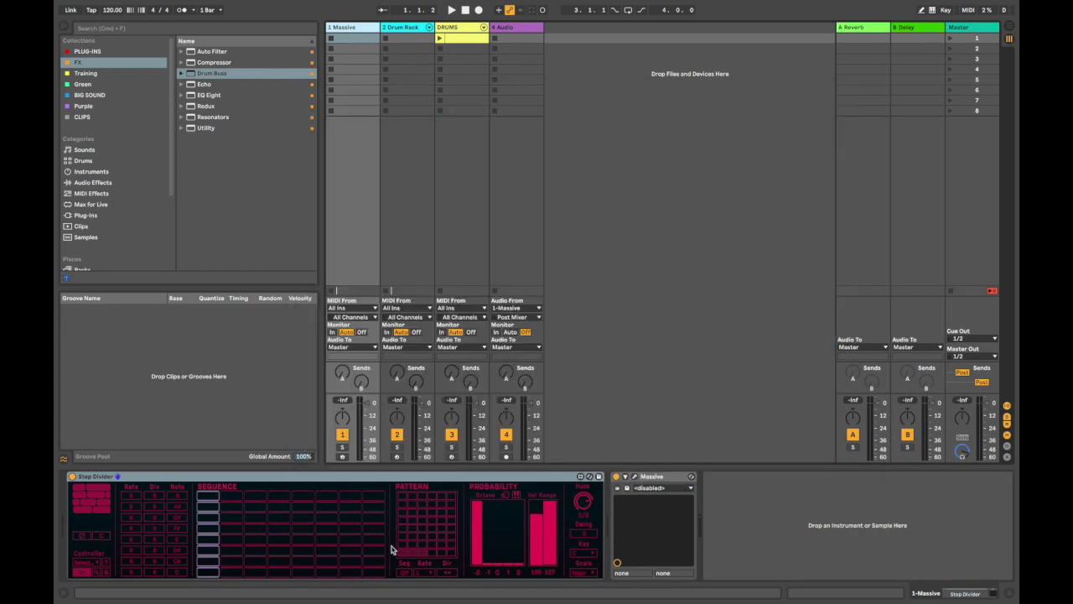
click(207, 572)
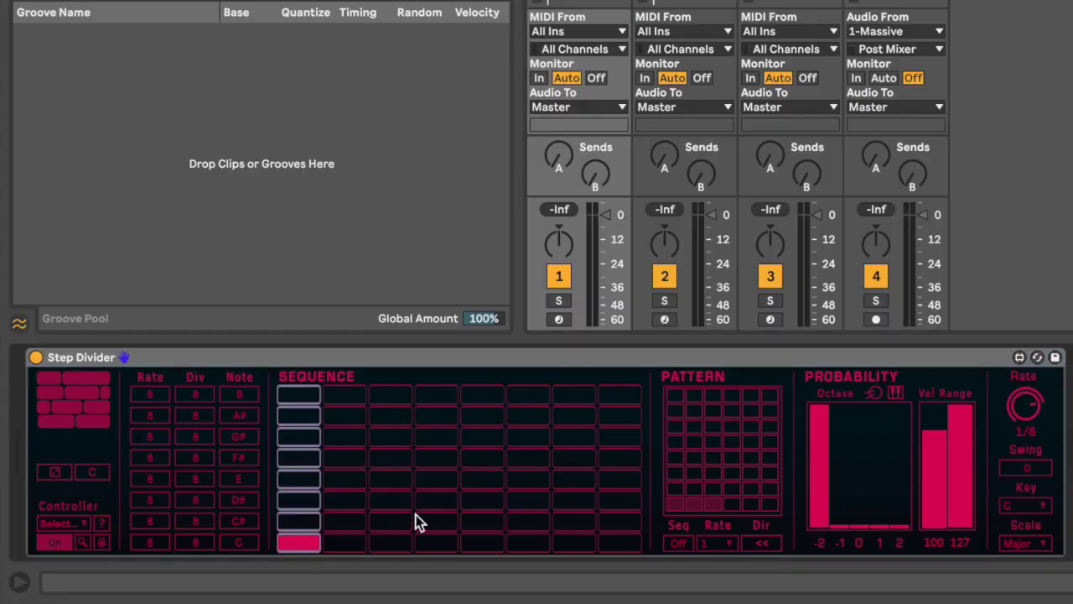
Add steps on D# (column 4), G# (column 7) and A# (column 5), auditioning the pattern.
click(438, 502)
click(592, 436)
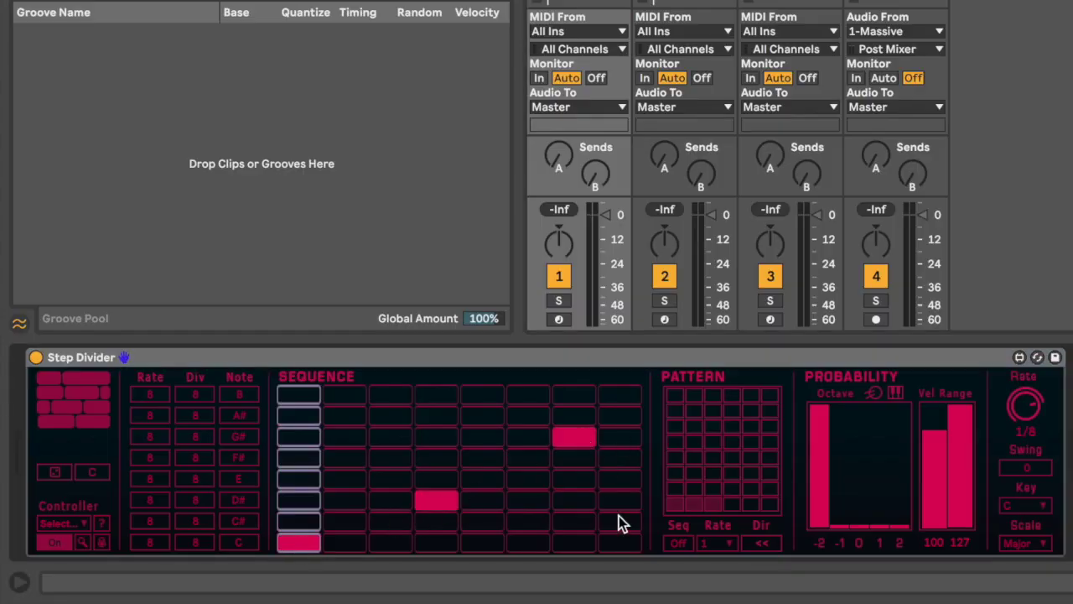
key(space)
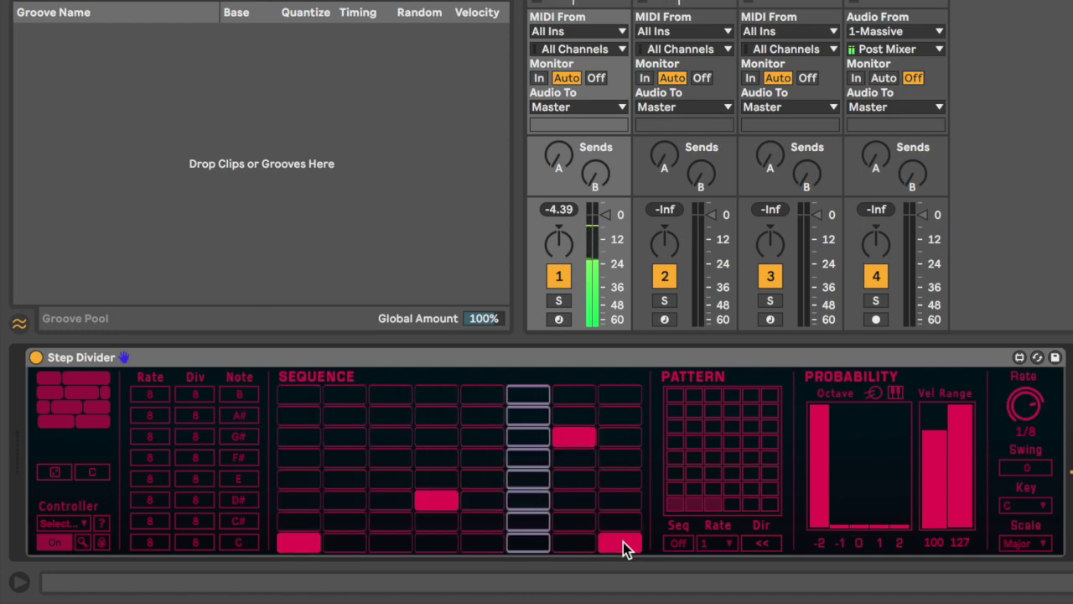
key(space)
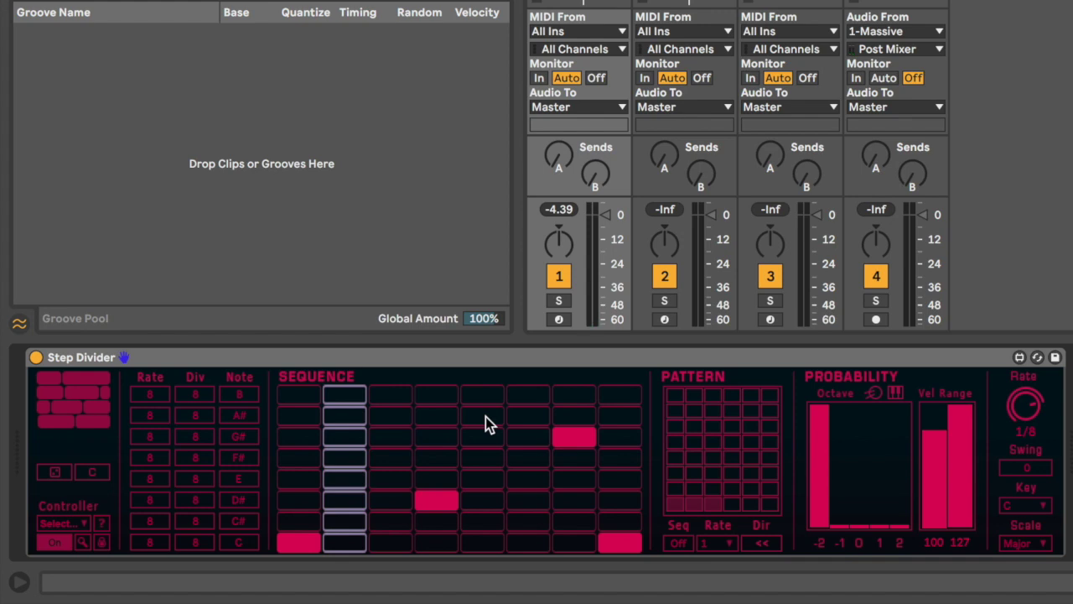
click(486, 417)
key(space)
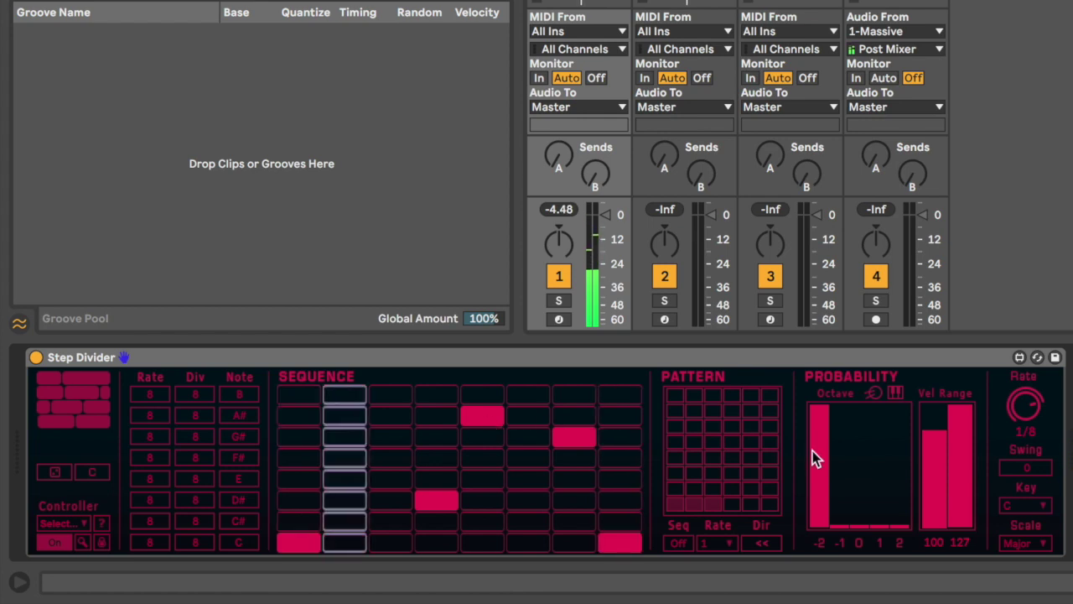
key(space)
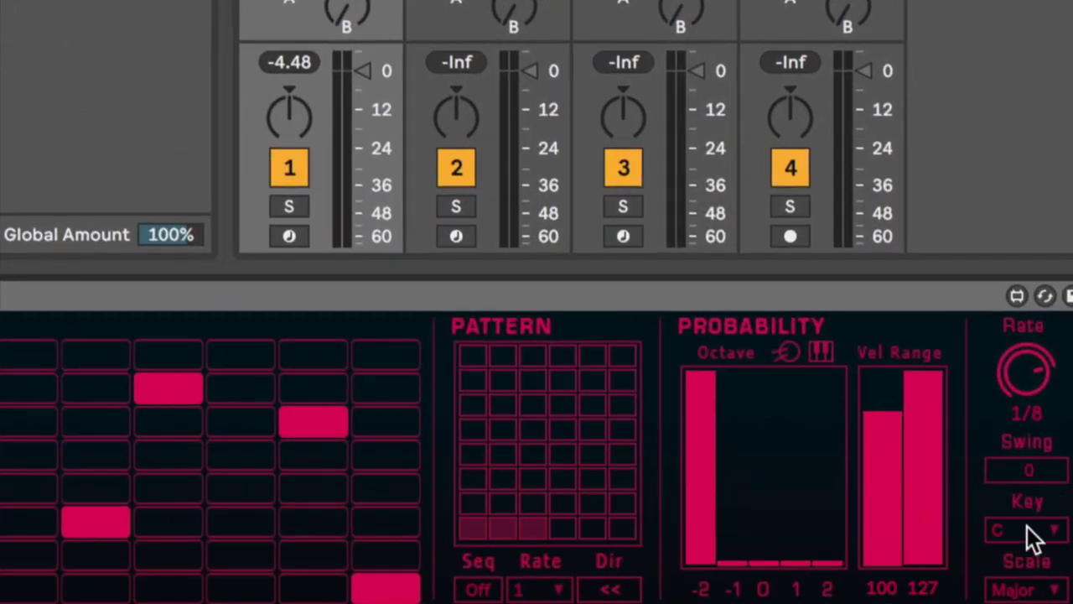
Switch the Step Divider to A Dorian so its rows run A through G#.
click(1027, 527)
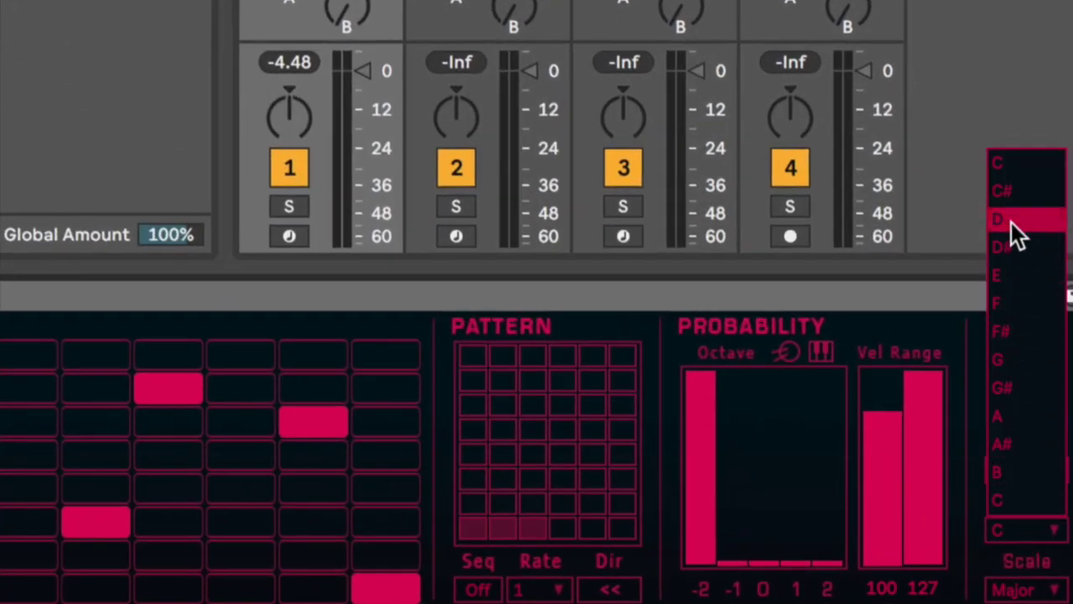
click(1024, 402)
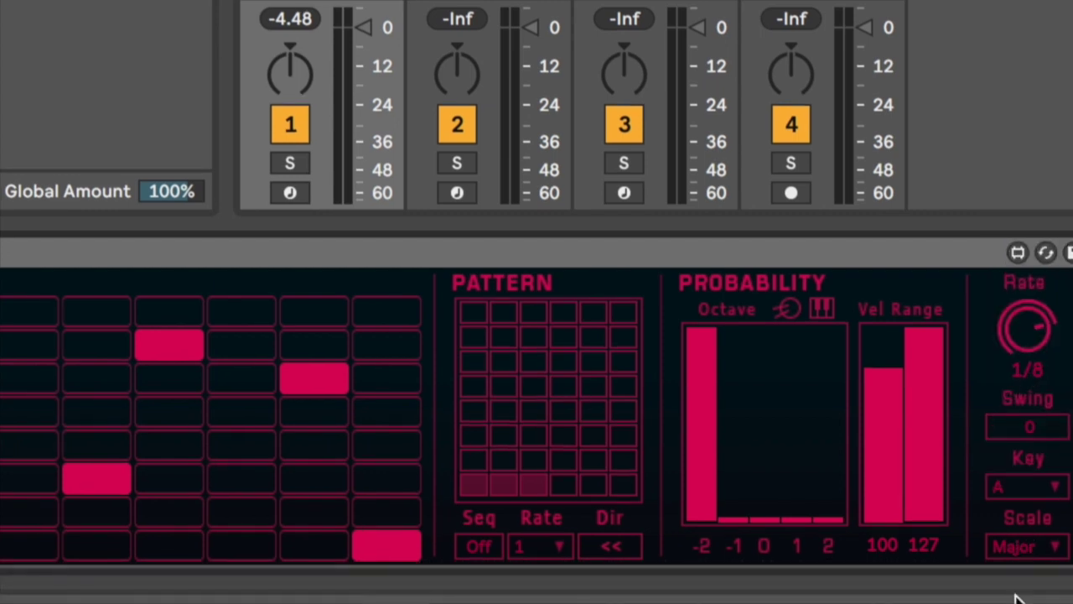
click(1017, 588)
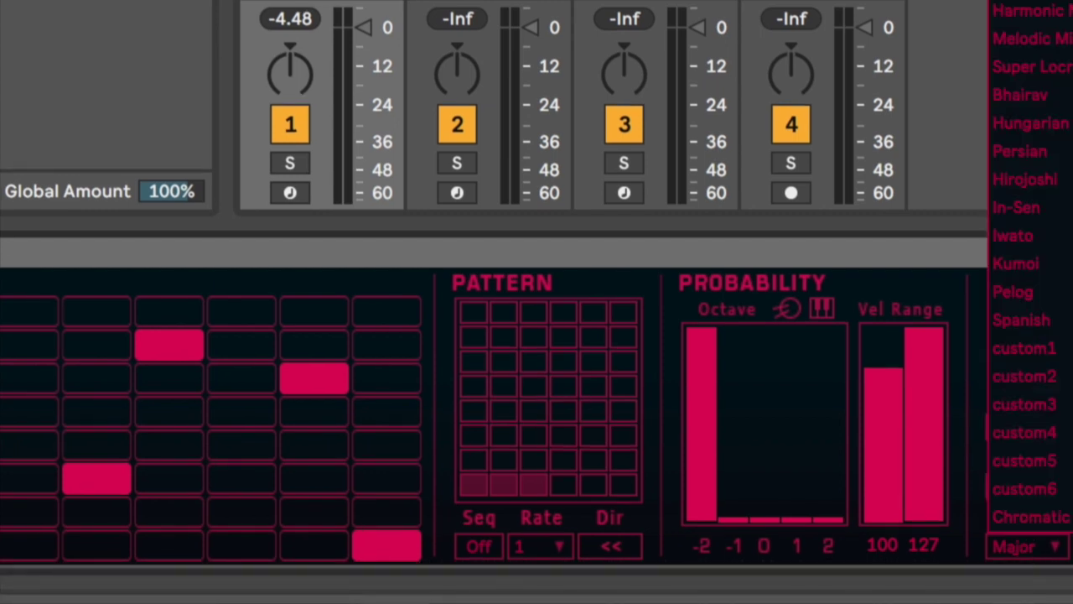
click(1027, 2)
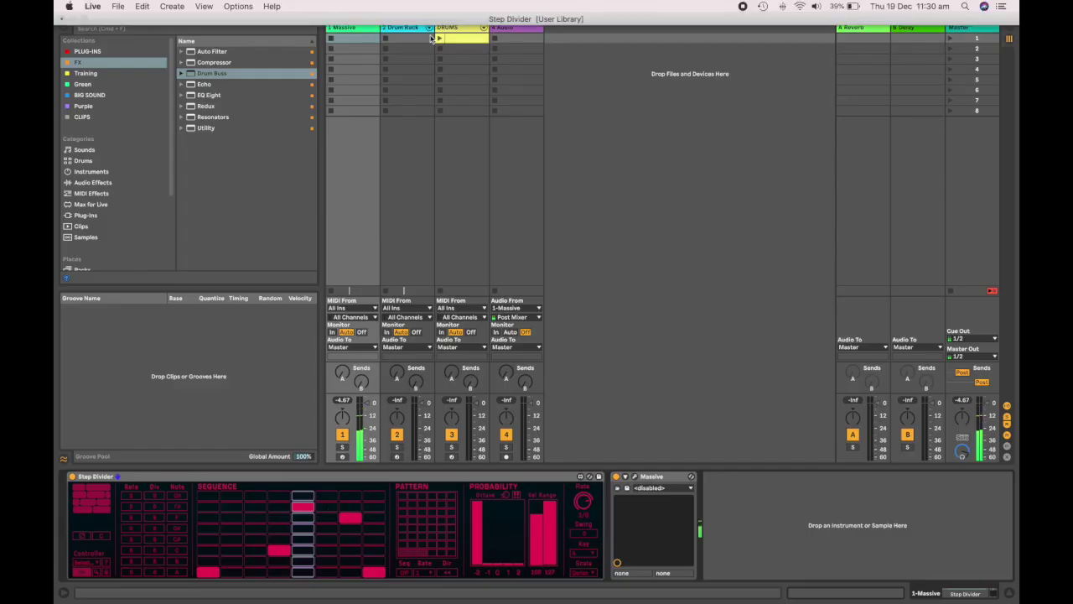
Launch the DRUMS clip, show 1 Massive's devices, and split the first A step into four repeats.
click(440, 39)
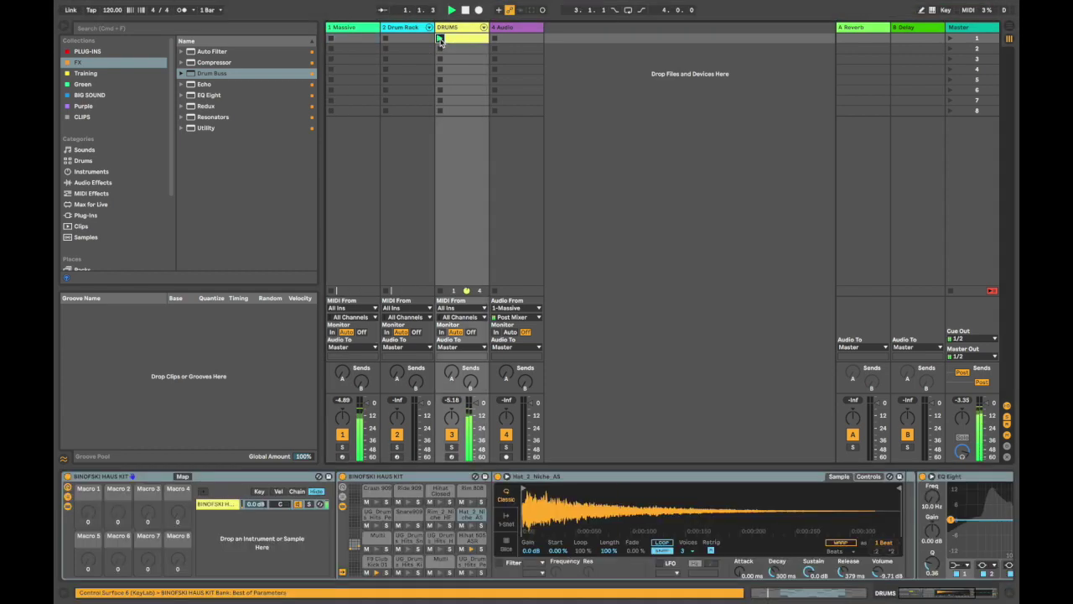
click(358, 30)
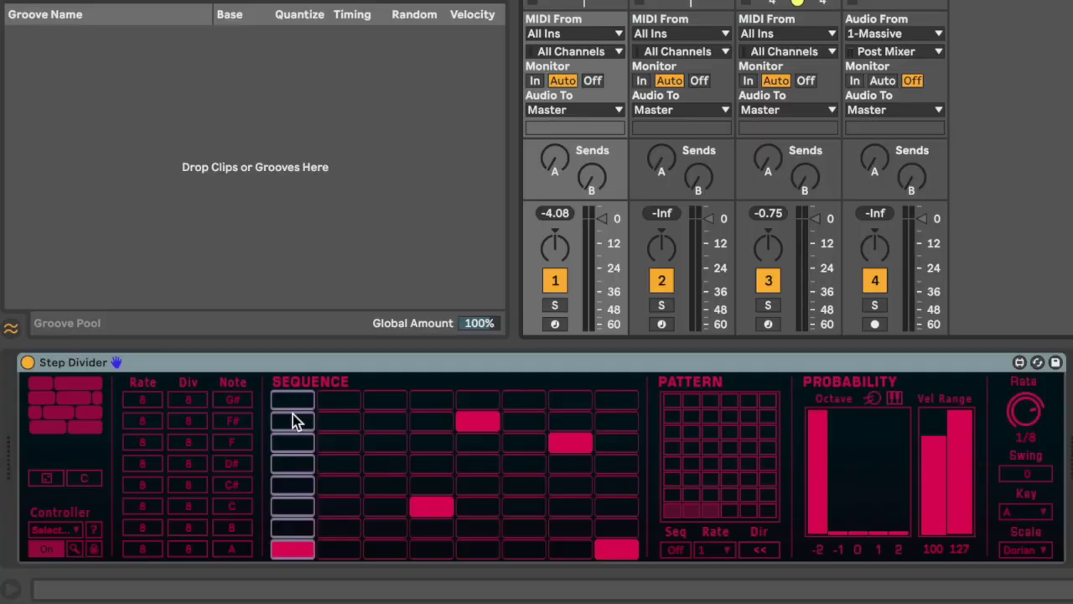
click(292, 549)
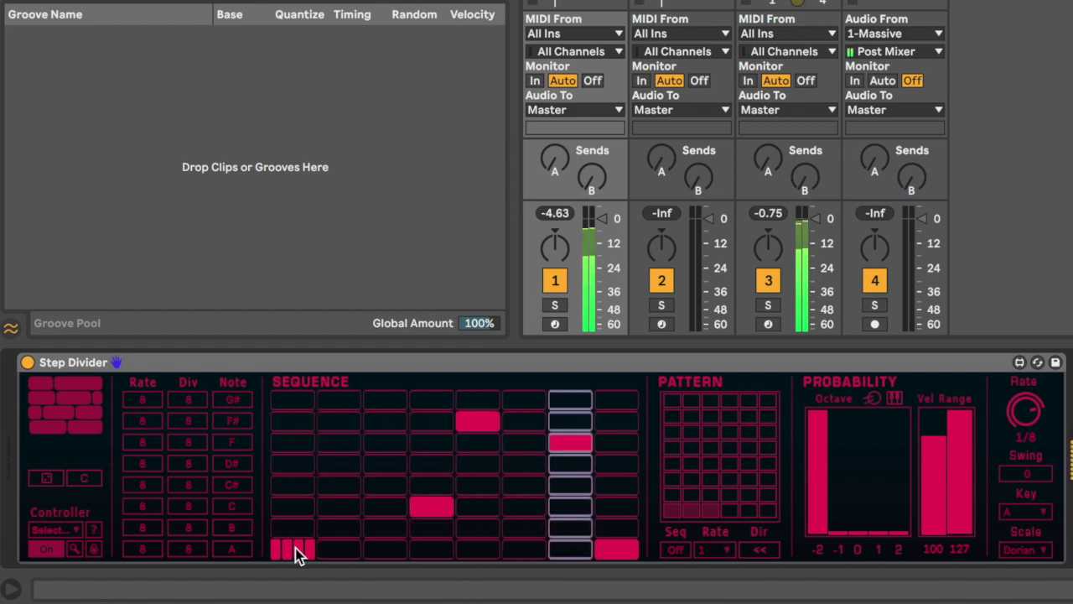
Split the column-5 F# step into two repeats and audition the subdivided pattern.
key(space)
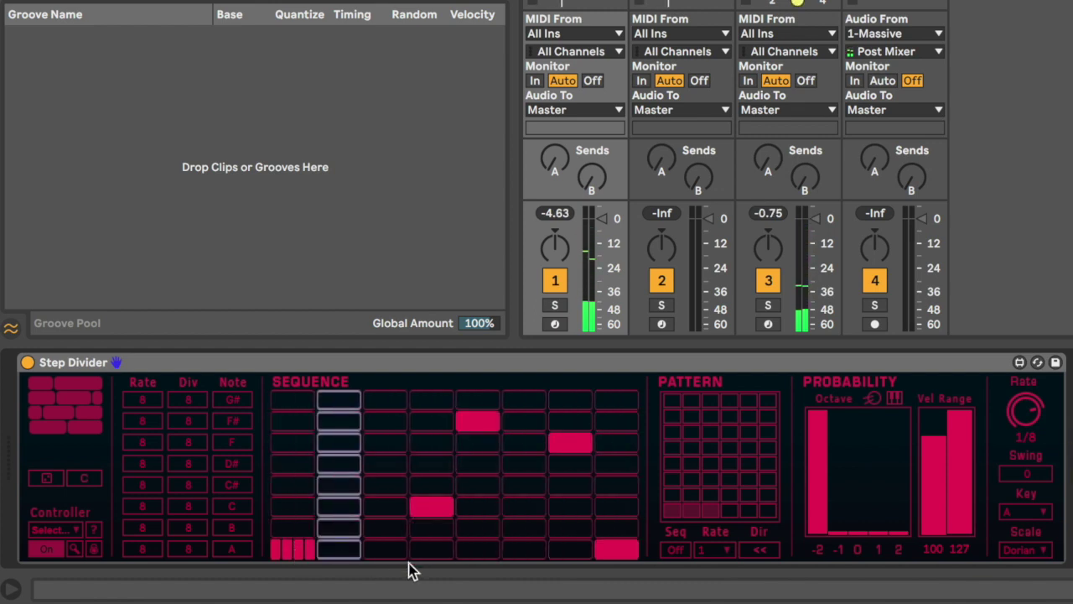
click(473, 426)
key(space)
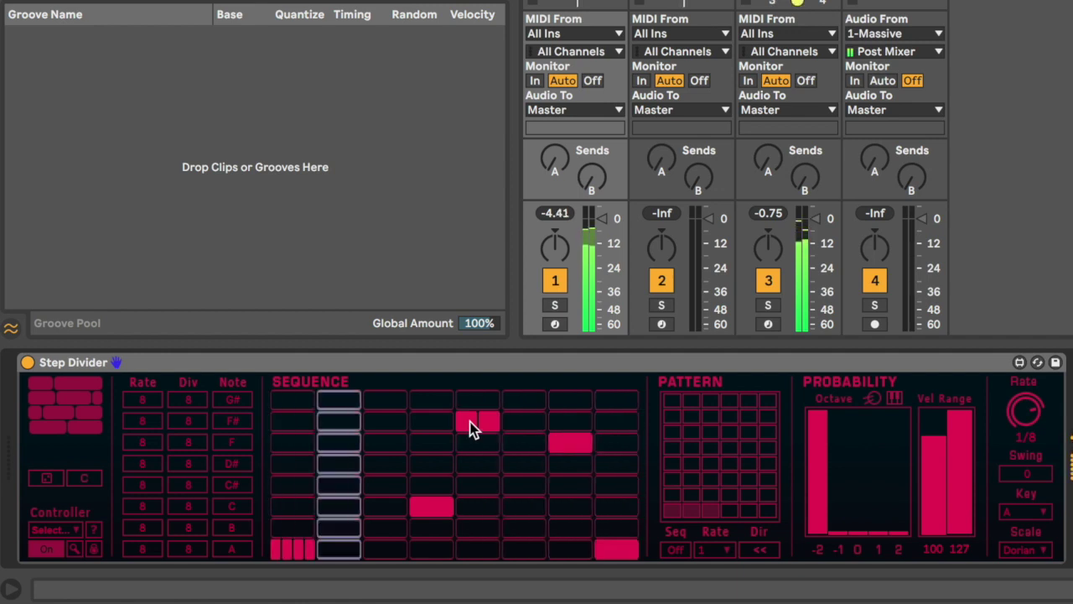
key(space)
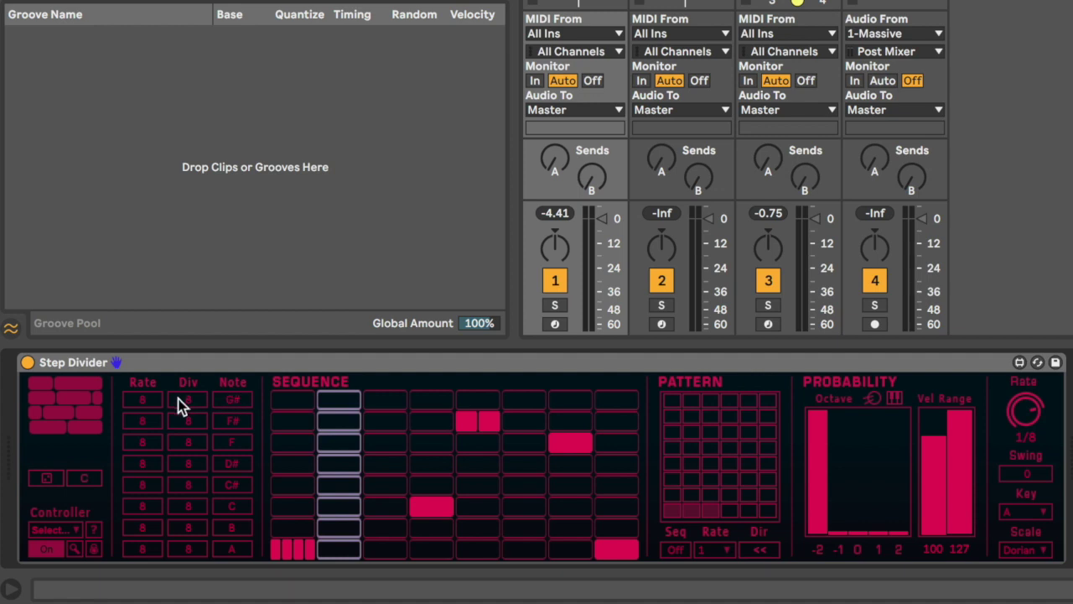
Raise row 1's division and rate and row 2's division, playing back the uneven cycles.
drag(196, 401, 196, 378)
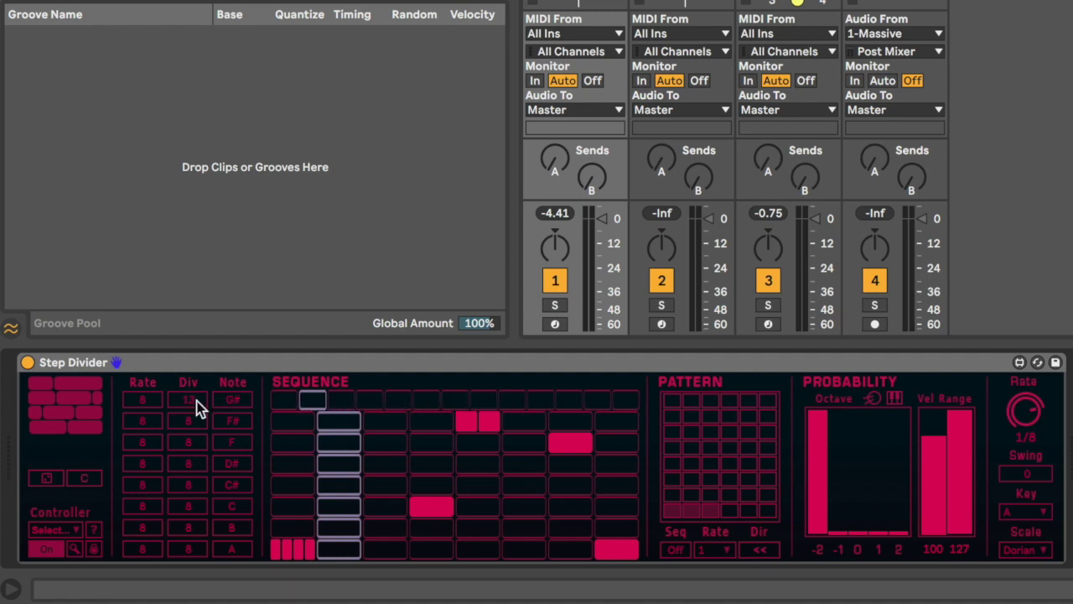
drag(142, 399, 143, 393)
key(space)
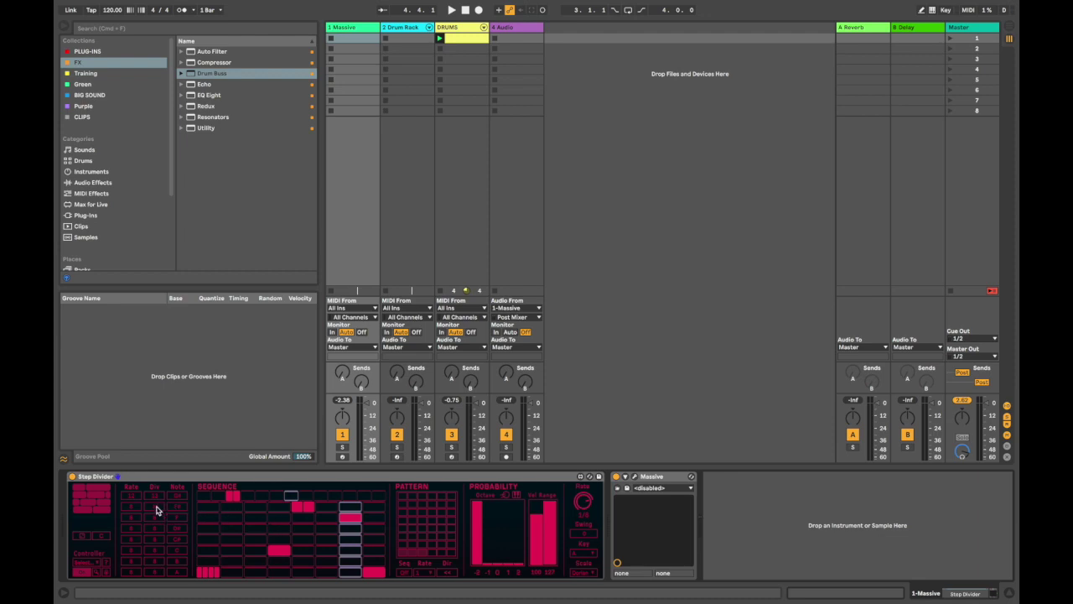
drag(156, 510, 156, 510)
key(space)
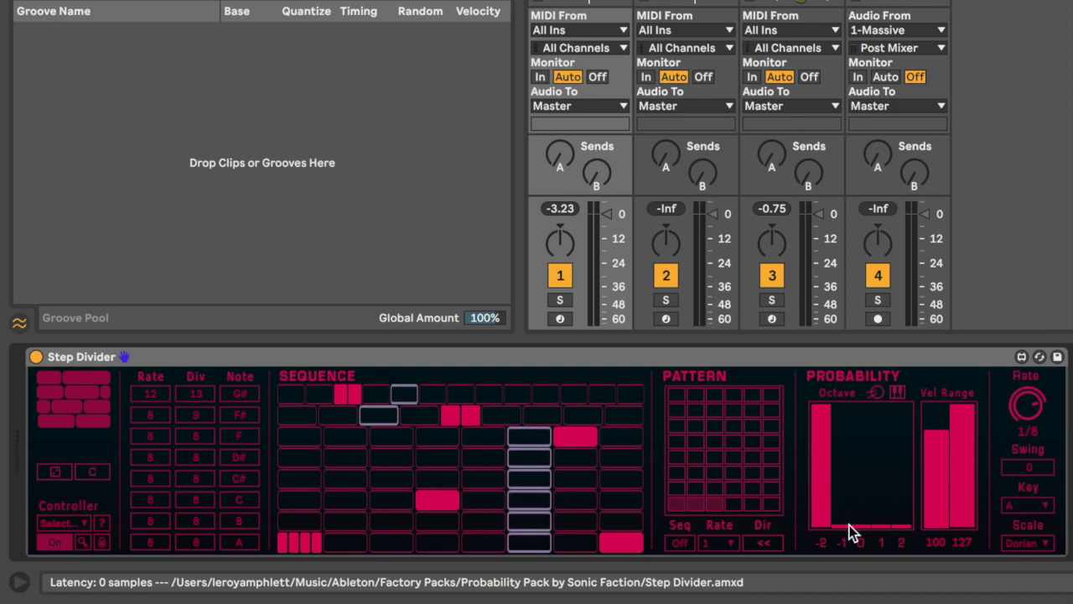
Weight octave probability toward −2 by dragging the octave −1 and 0 bars near zero.
drag(839, 524, 838, 446)
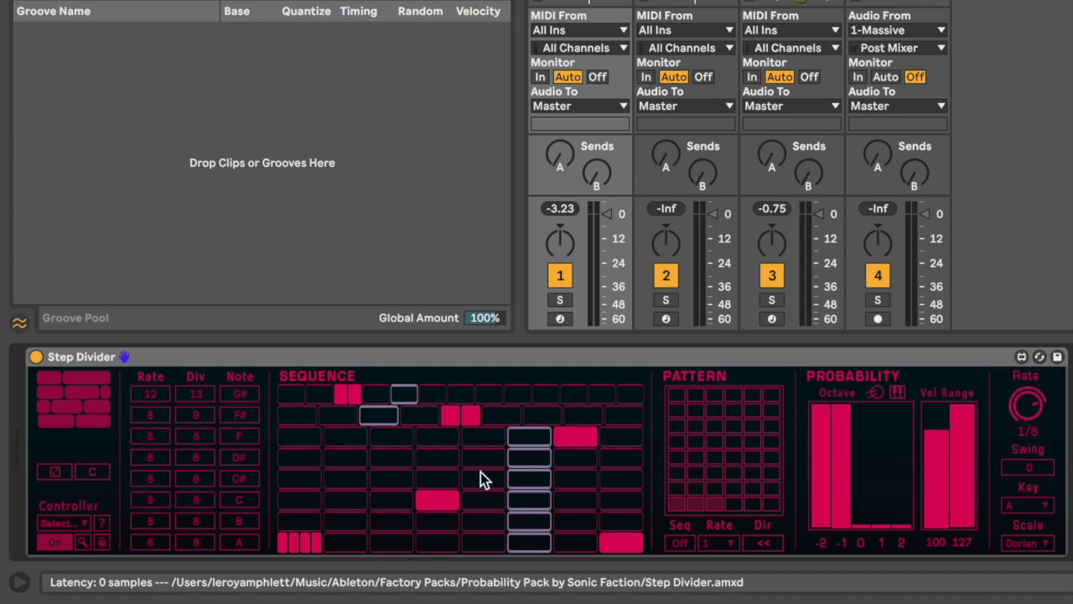
key(space)
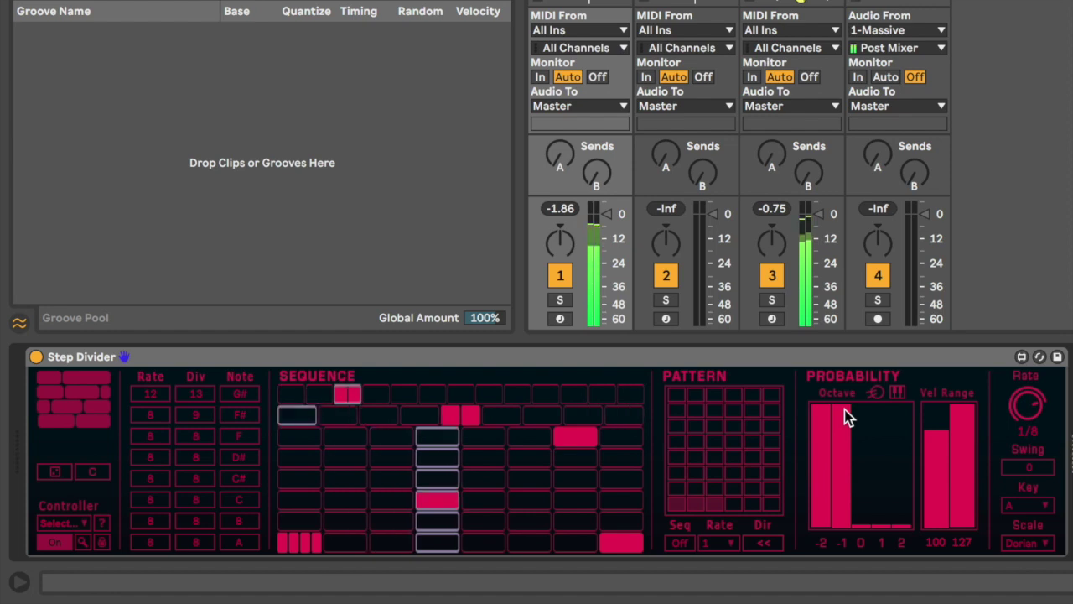
mouse_move(845, 410)
mouse_down()
mouse_move(839, 600)
mouse_move(862, 460)
mouse_move(874, 515)
mouse_move(864, 524)
mouse_move(871, 425)
mouse_up()
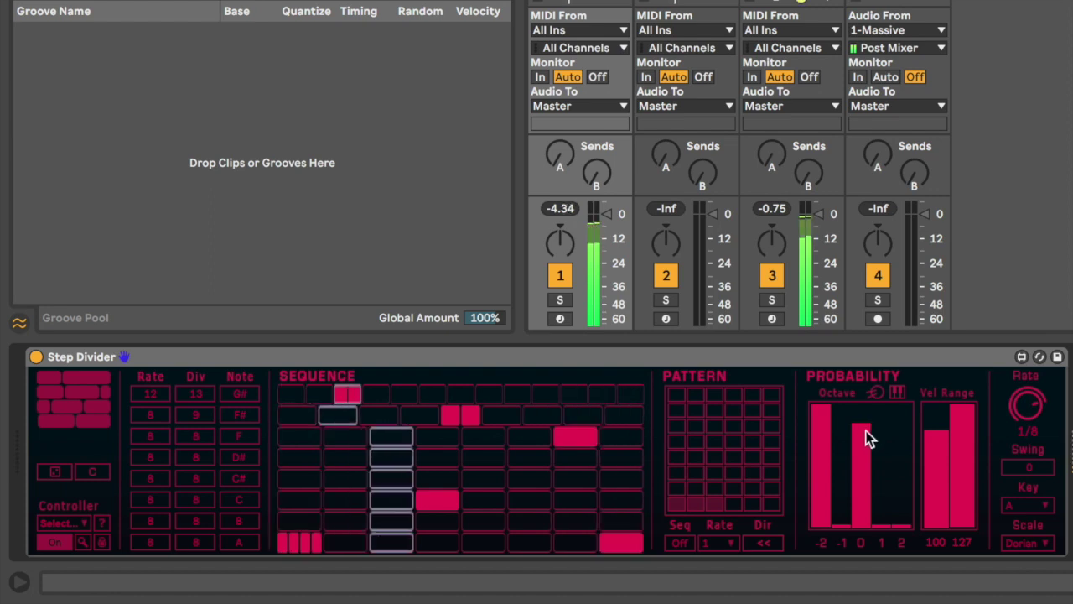
drag(867, 430, 868, 519)
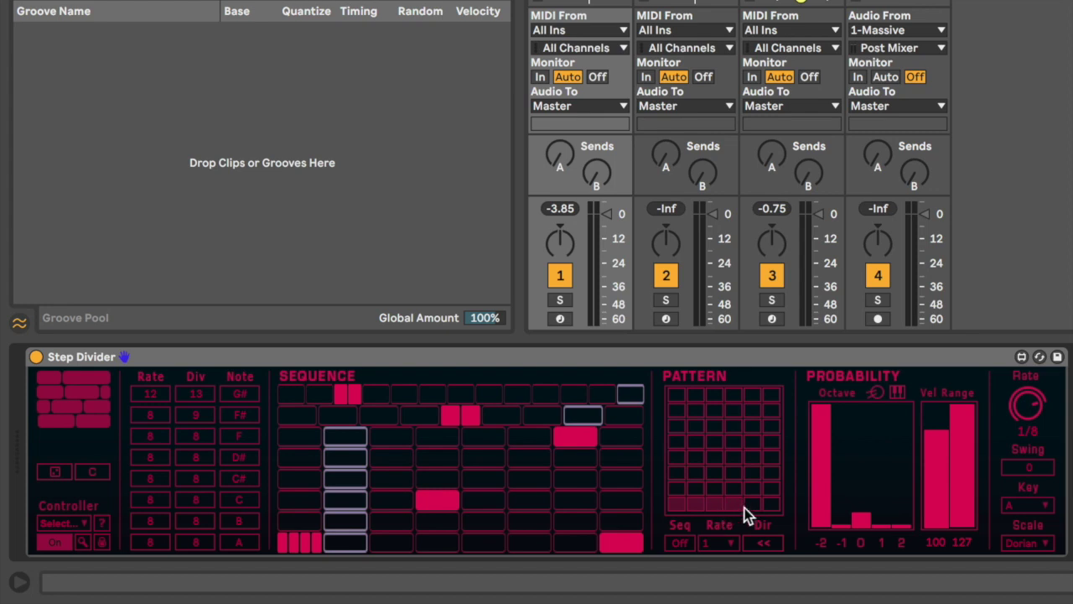
Recall two different stored Step Divider patterns, then switch to Arrangement view.
click(678, 507)
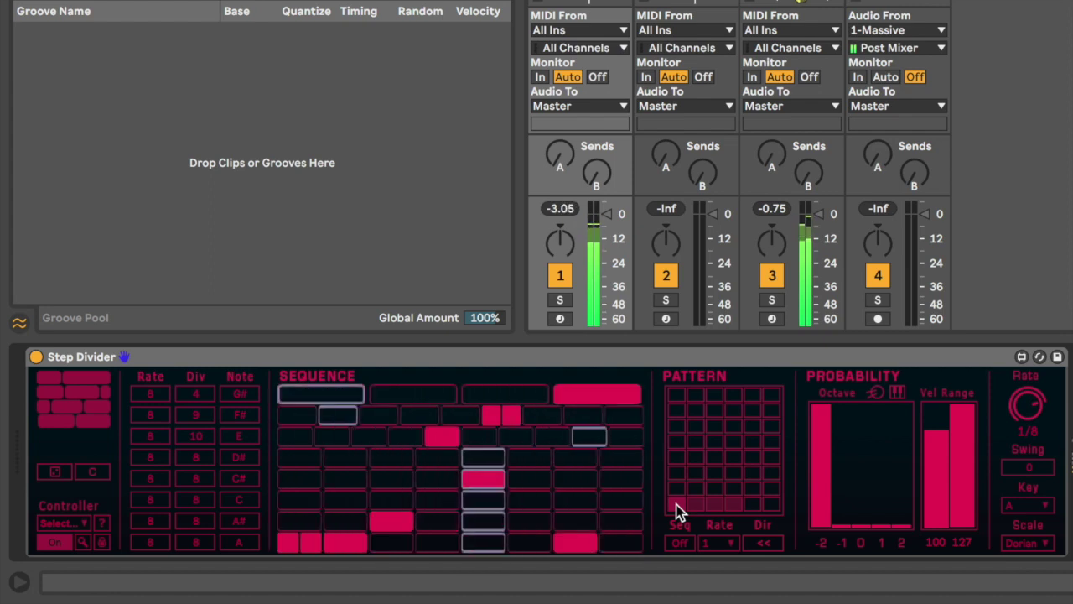
click(699, 505)
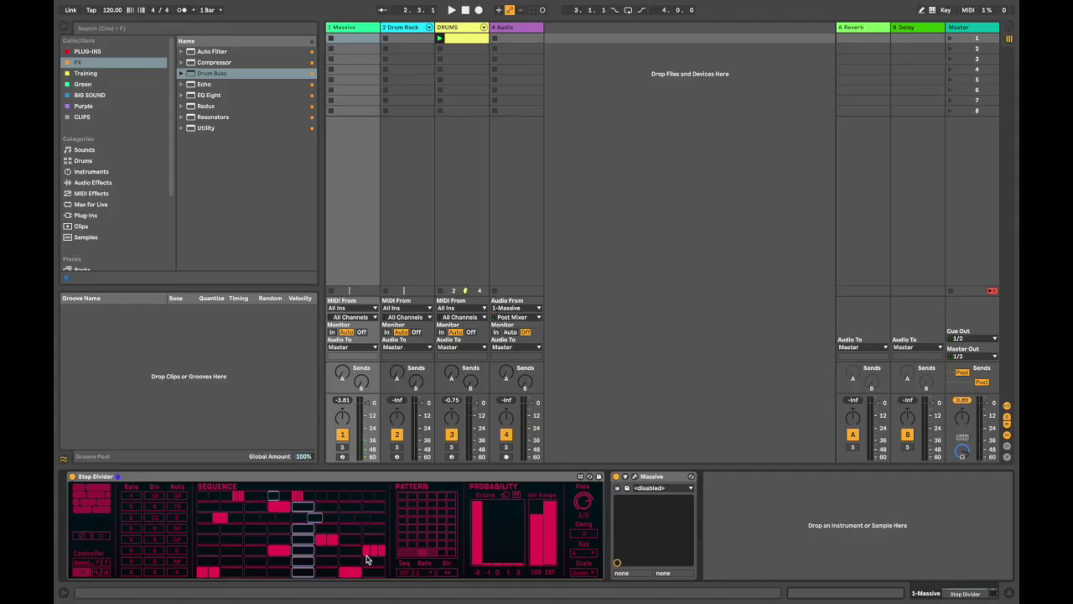
key(Tab)
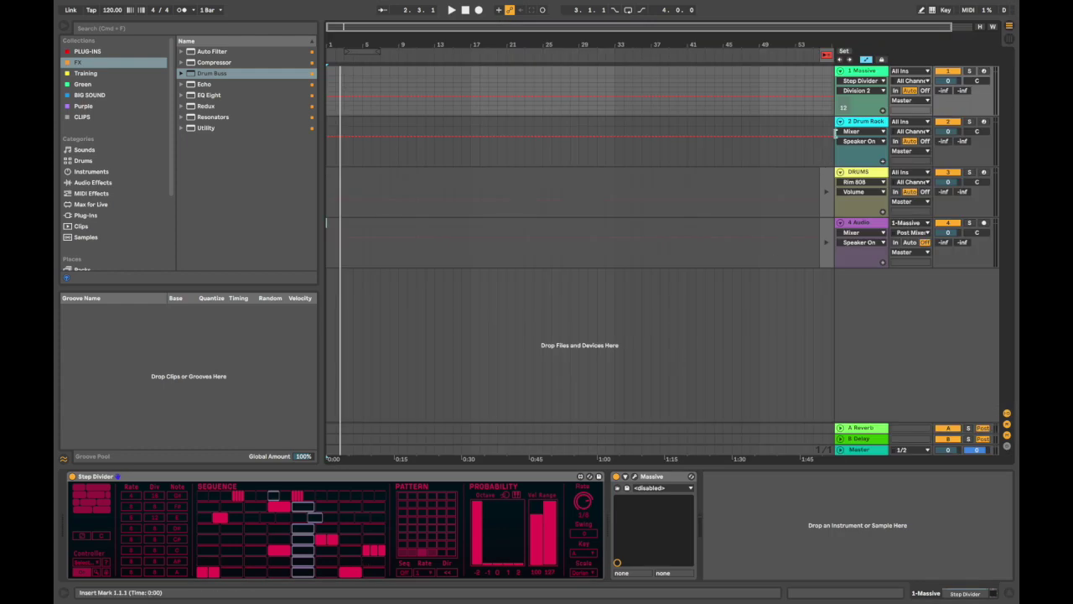
Browse the automation parameter list, then back in Session view select and record-arm 4 Audio.
click(864, 93)
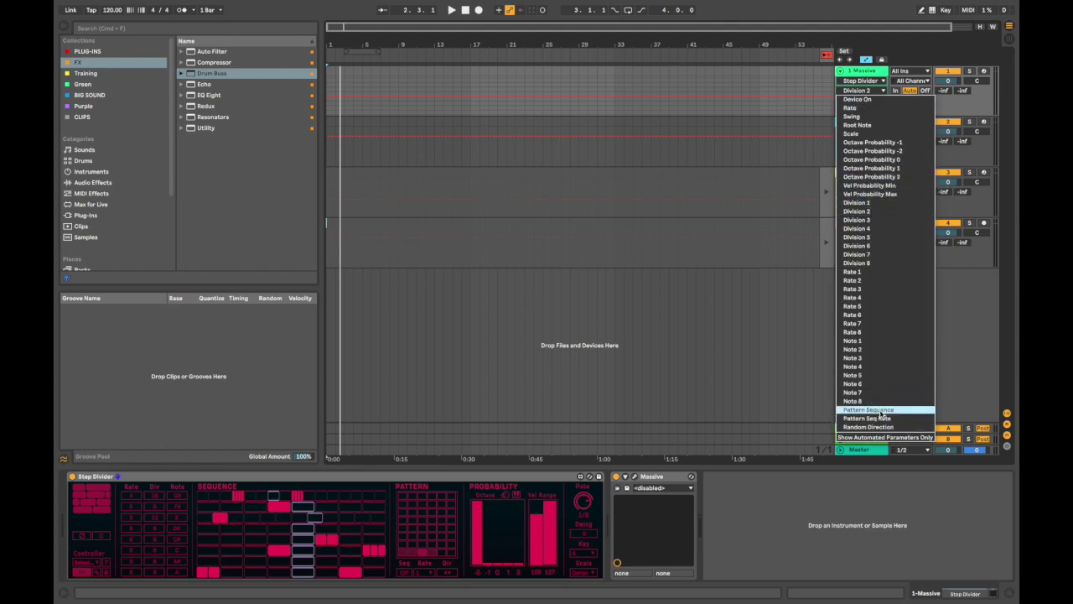
key(Escape)
key(Tab)
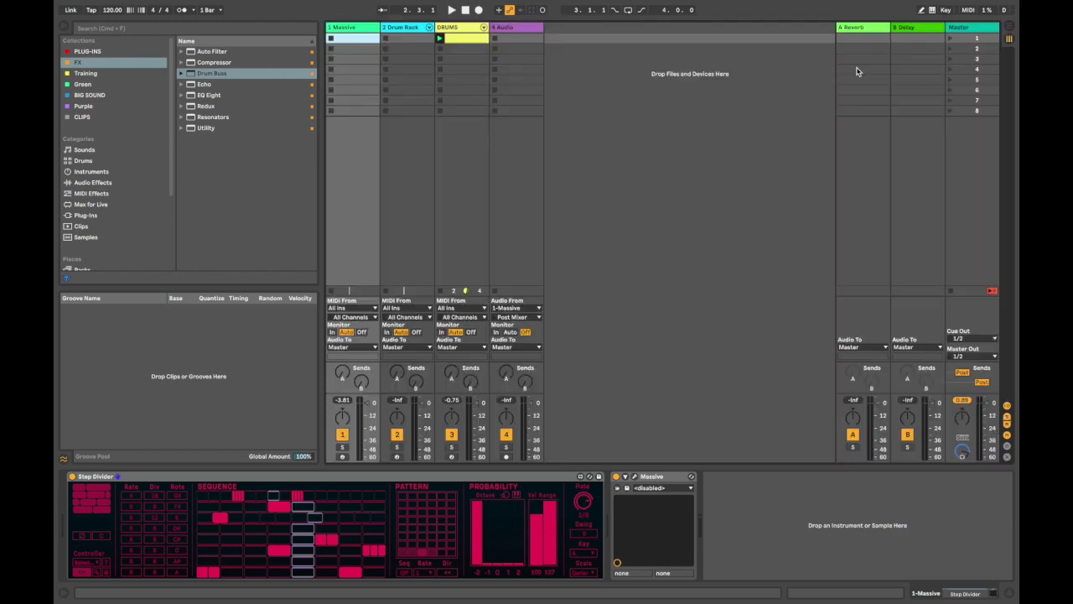
click(524, 31)
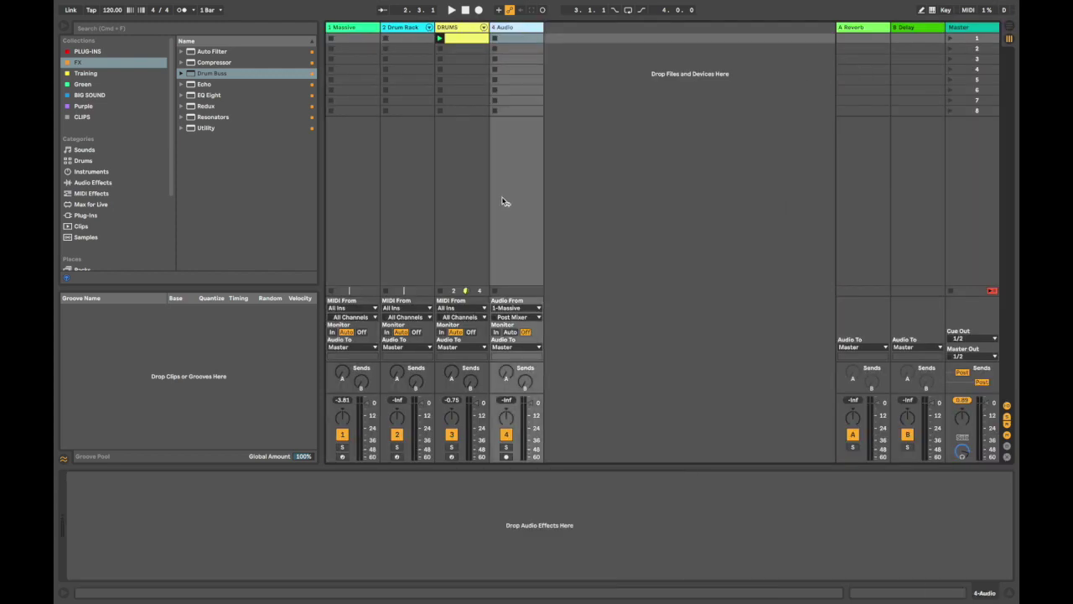
click(516, 38)
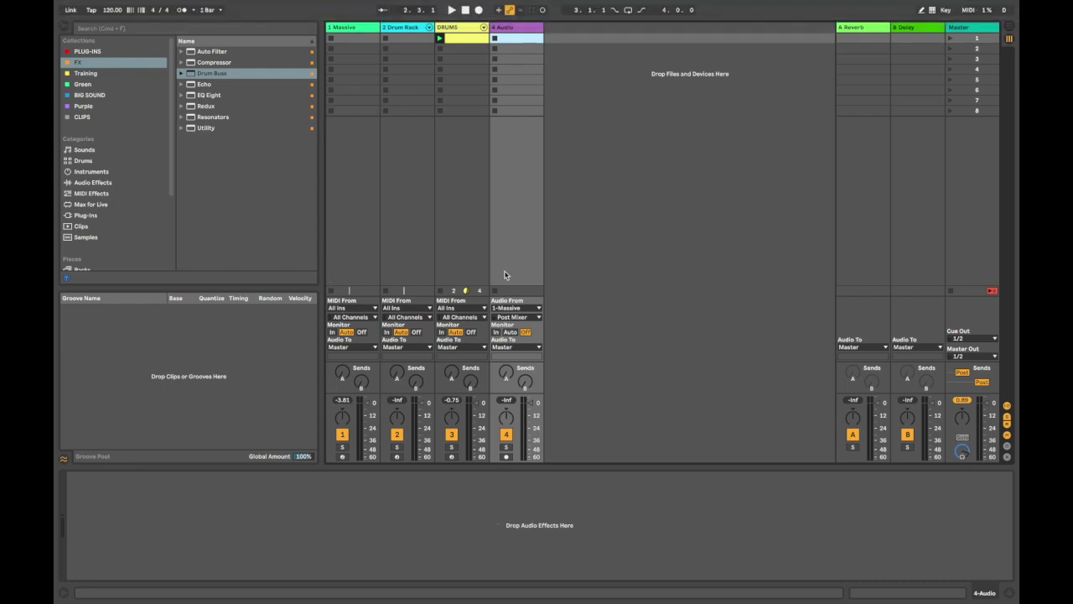
click(506, 456)
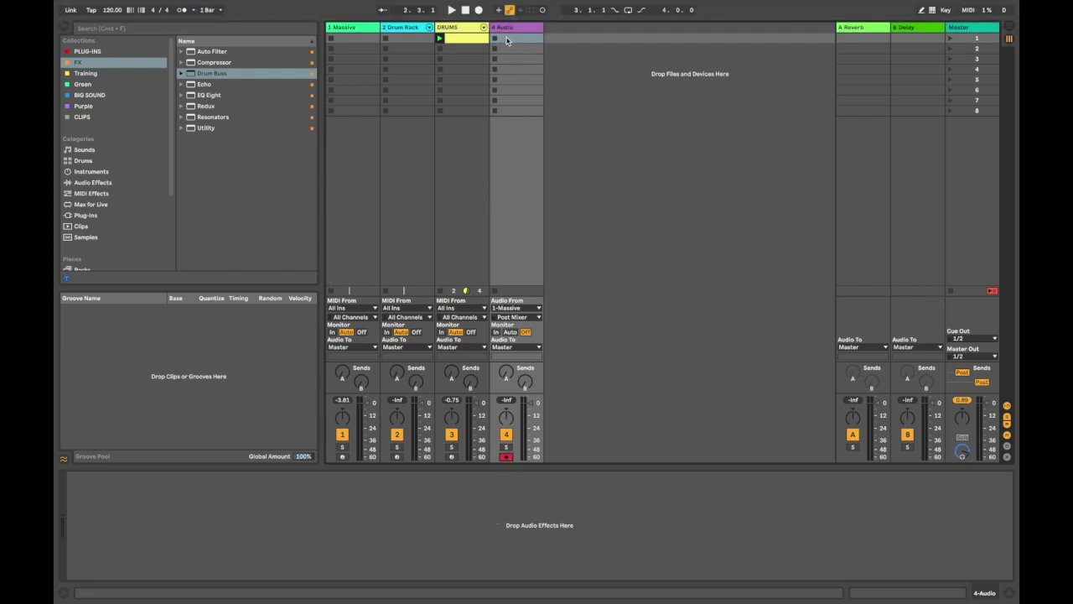
Recall a new Massive pattern and record it into 4 Audio's first slot as 4-Audio 3.
click(359, 31)
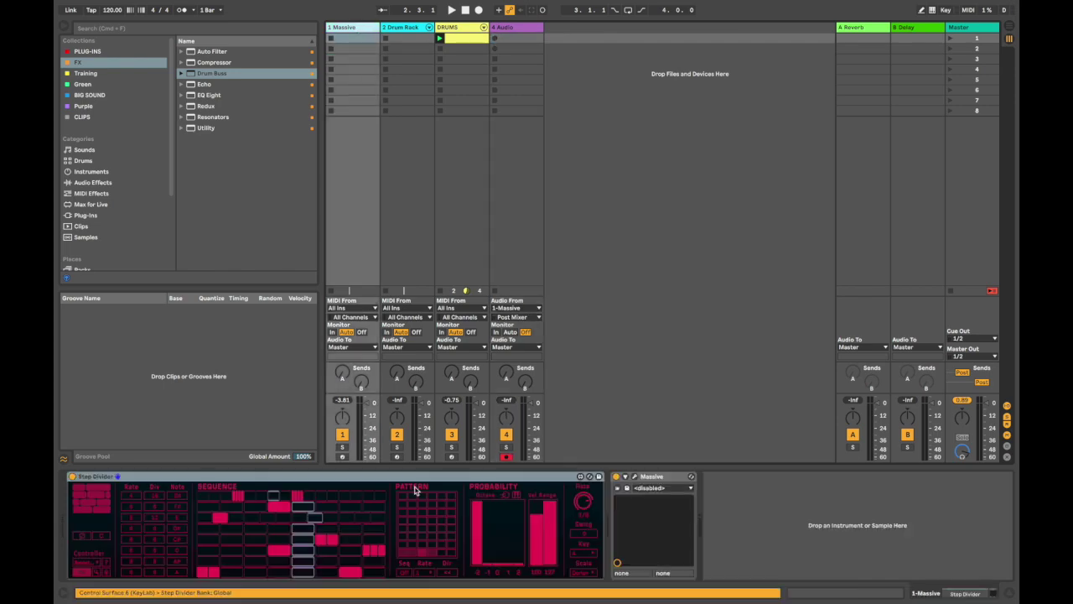
click(399, 555)
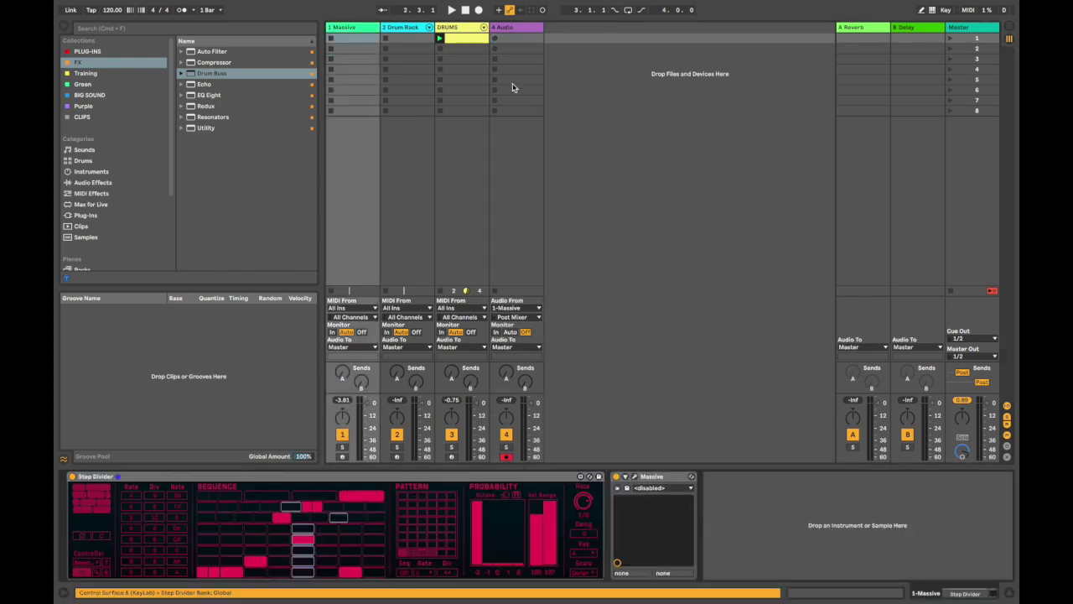
click(497, 40)
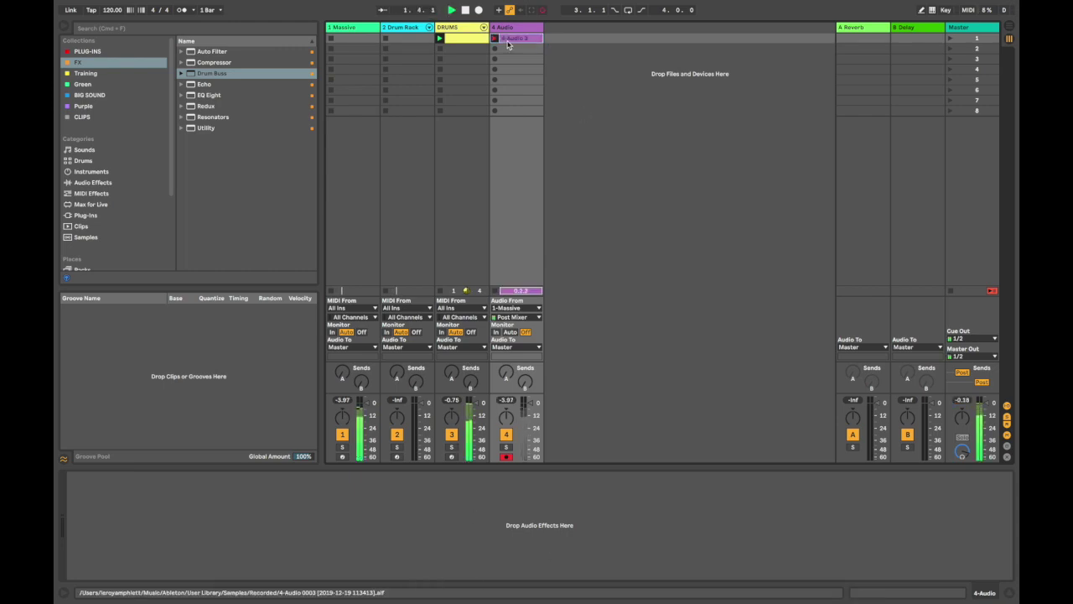
click(508, 40)
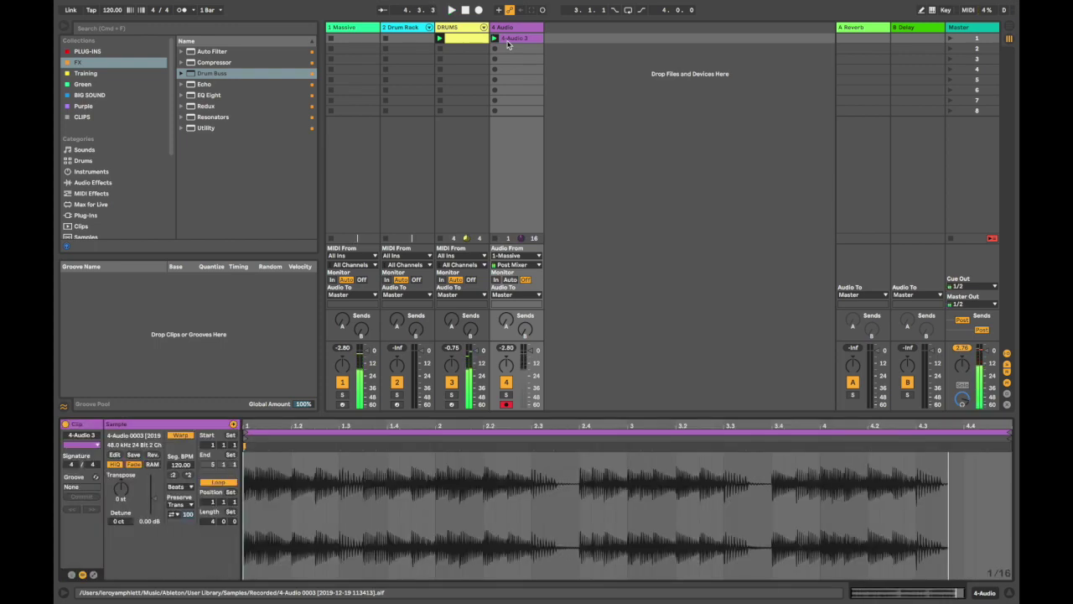
click(345, 28)
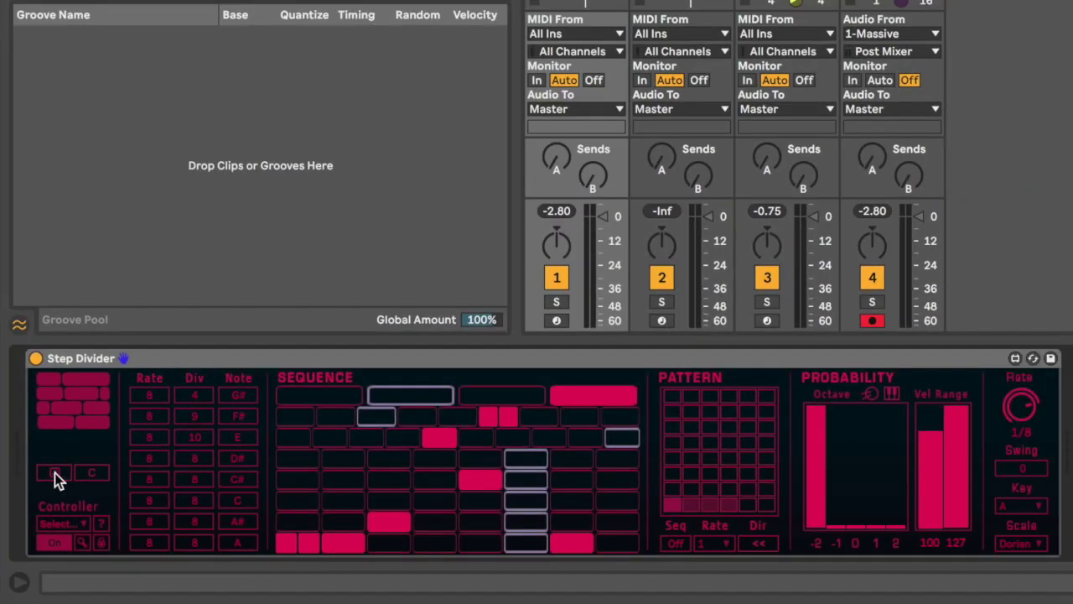
Randomize the Step Divider pattern twice, deactivate 4 Audio, and record into its second slot.
click(54, 473)
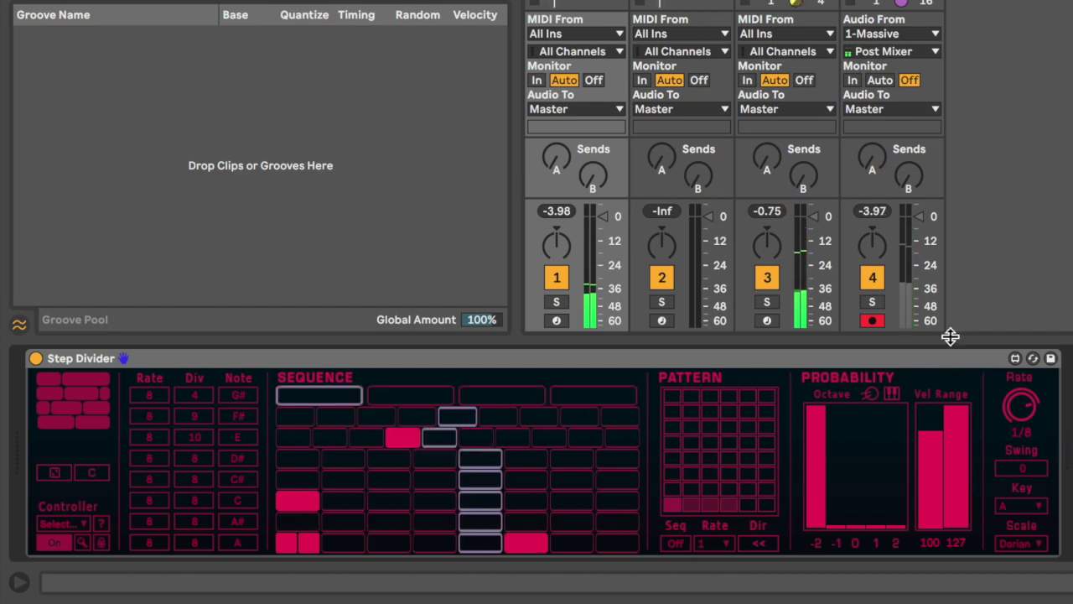
click(872, 277)
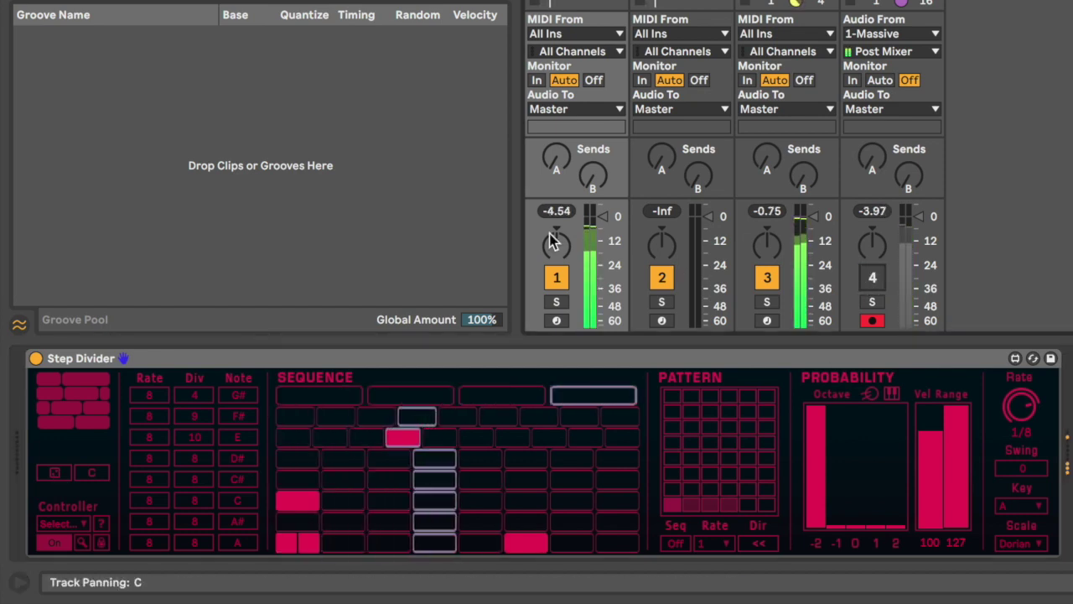
click(51, 471)
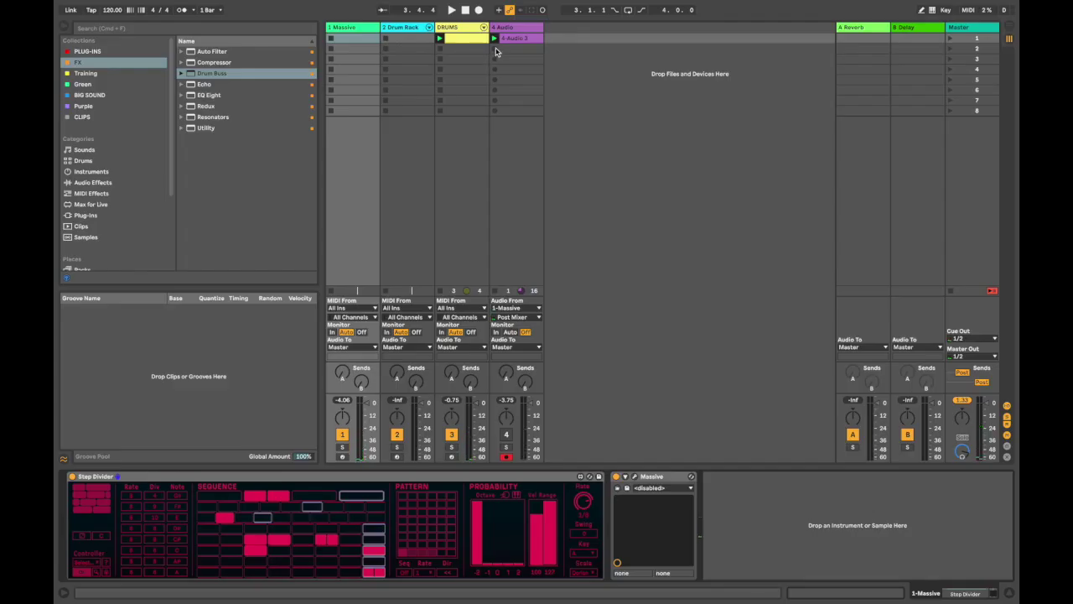
click(496, 49)
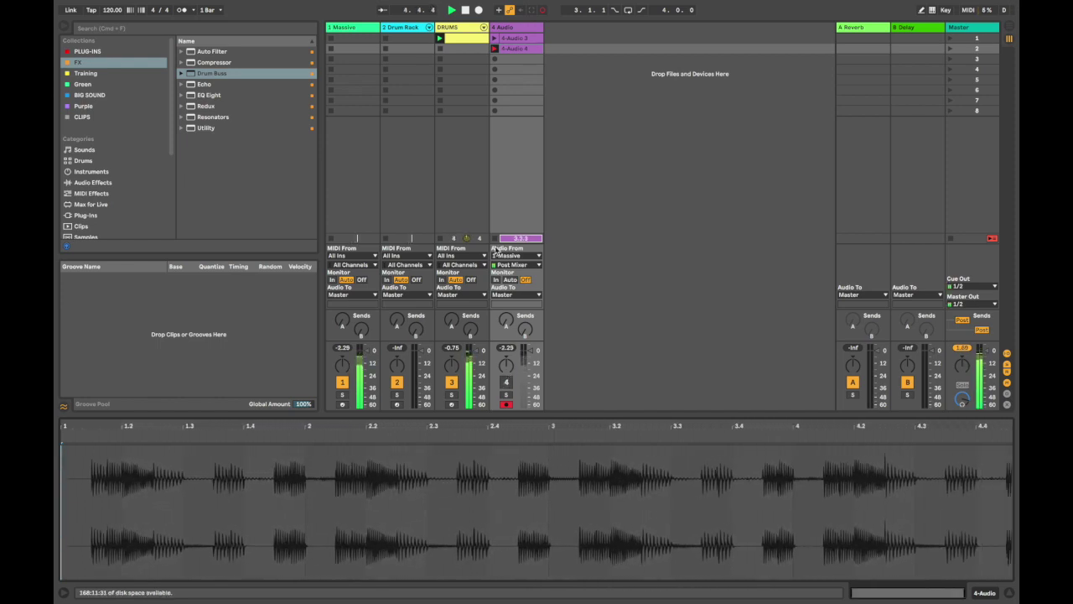
Stop the 4-Audio 4 take as a 4-bar clip and reselect the Massive track.
key(space)
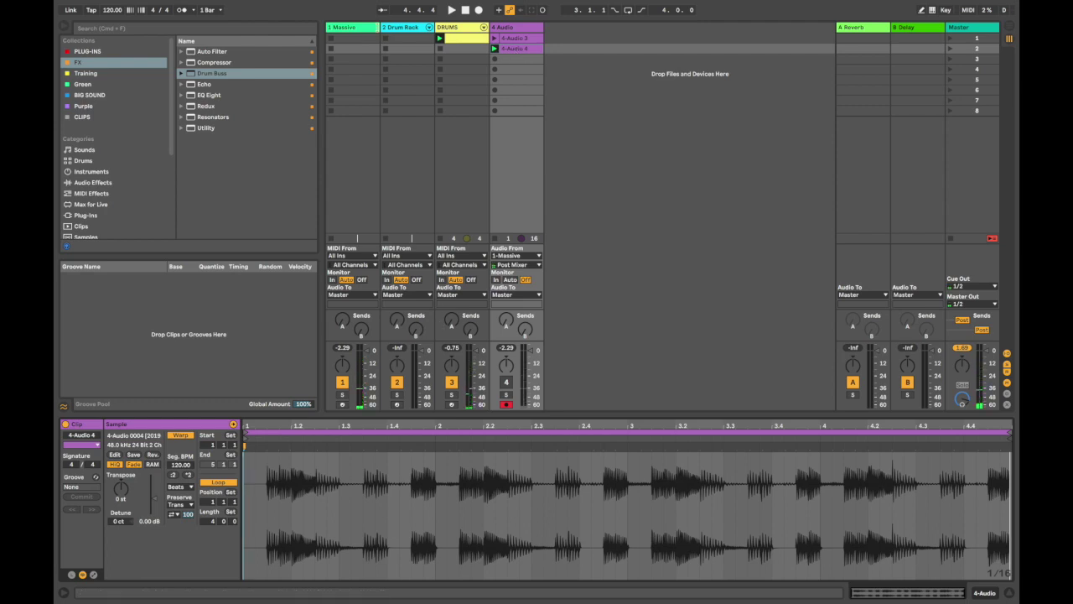
click(360, 28)
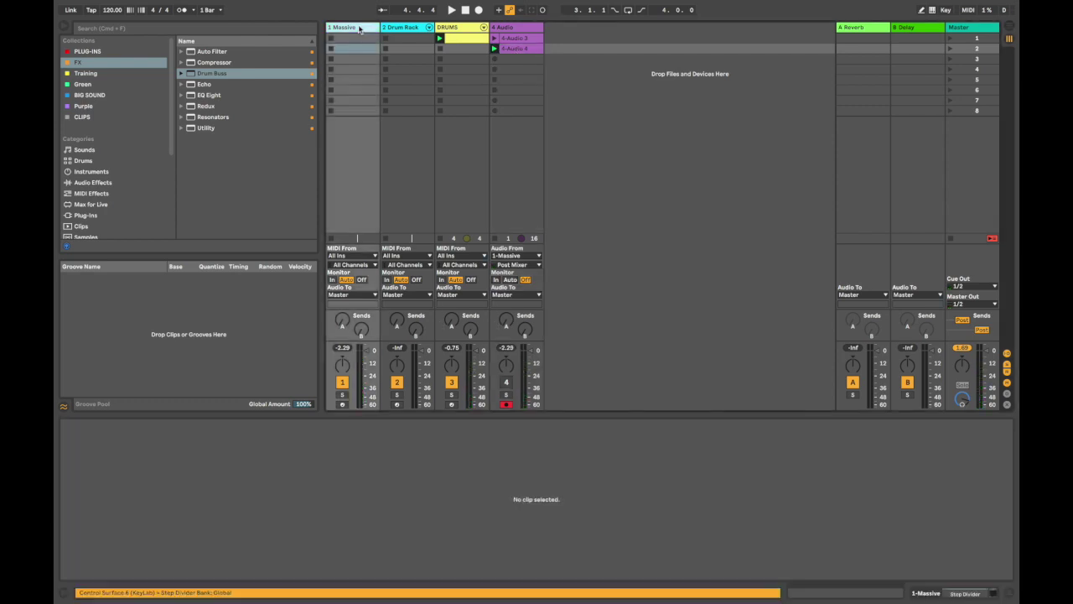
Show the Drum Rack's devices and audition Chord Am Cook, Pad Am Temple and Vocal Headshot.
click(400, 29)
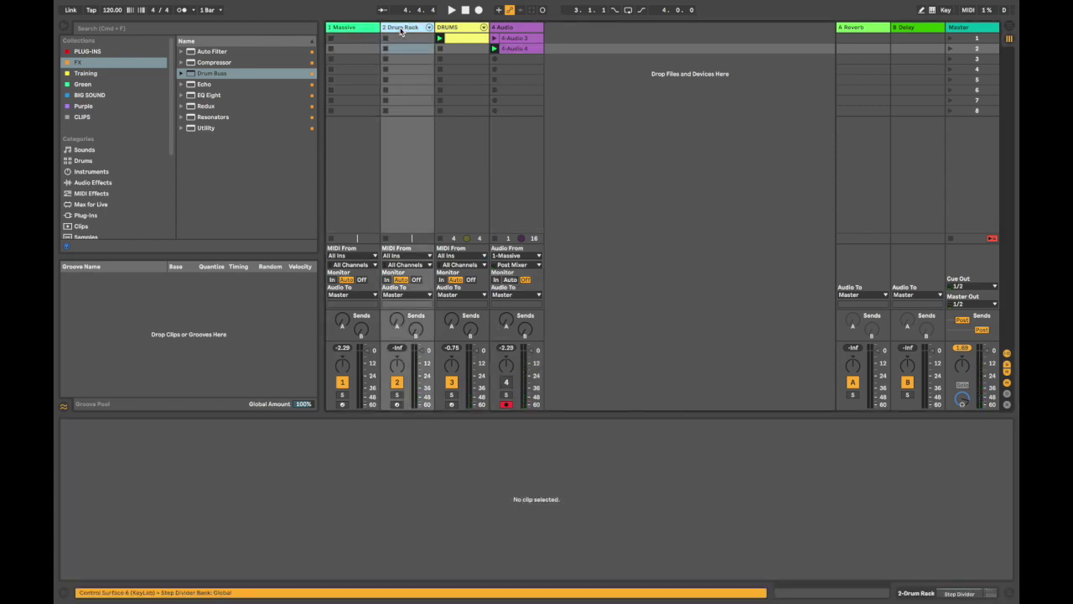
click(400, 29)
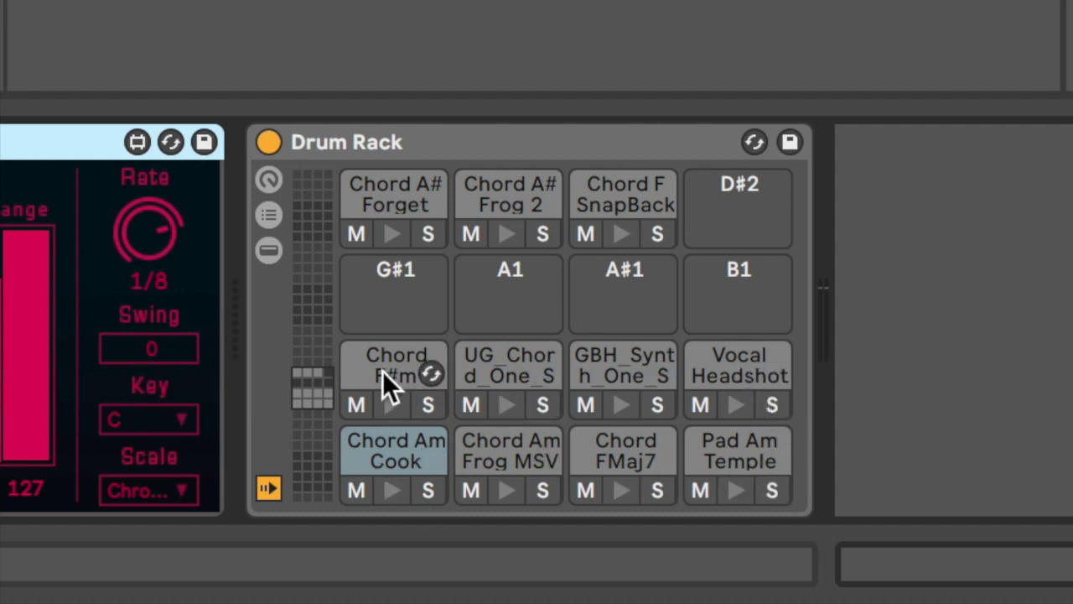
click(390, 488)
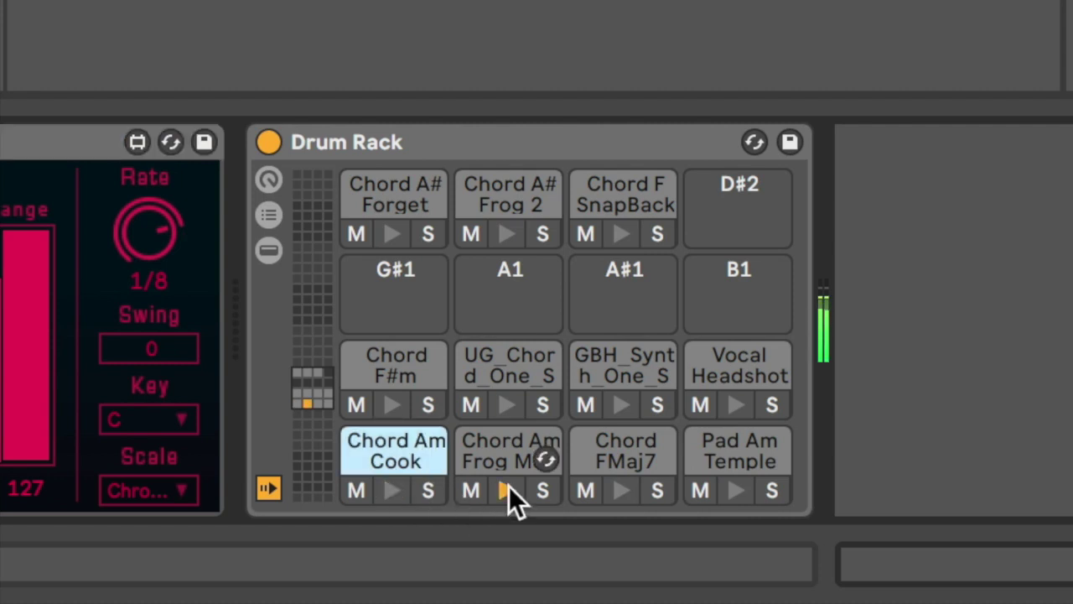
click(619, 489)
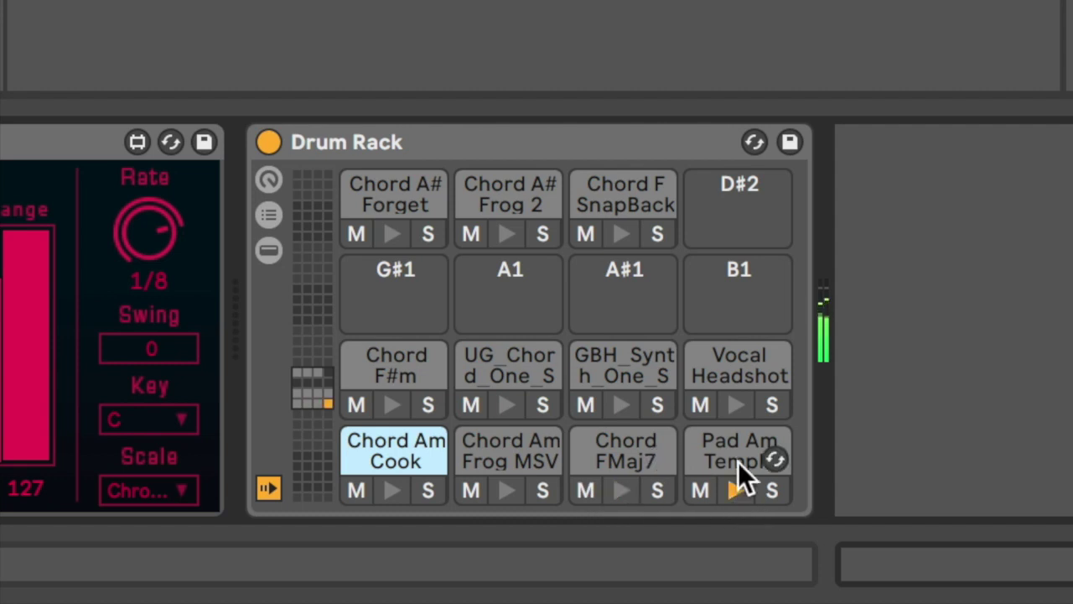
click(738, 403)
Audition GBH_Synth_One, UG_Chord, Chord F#m, Chord A# Forget, Chord A# Frog 2 and Chord F SnapBack.
click(618, 403)
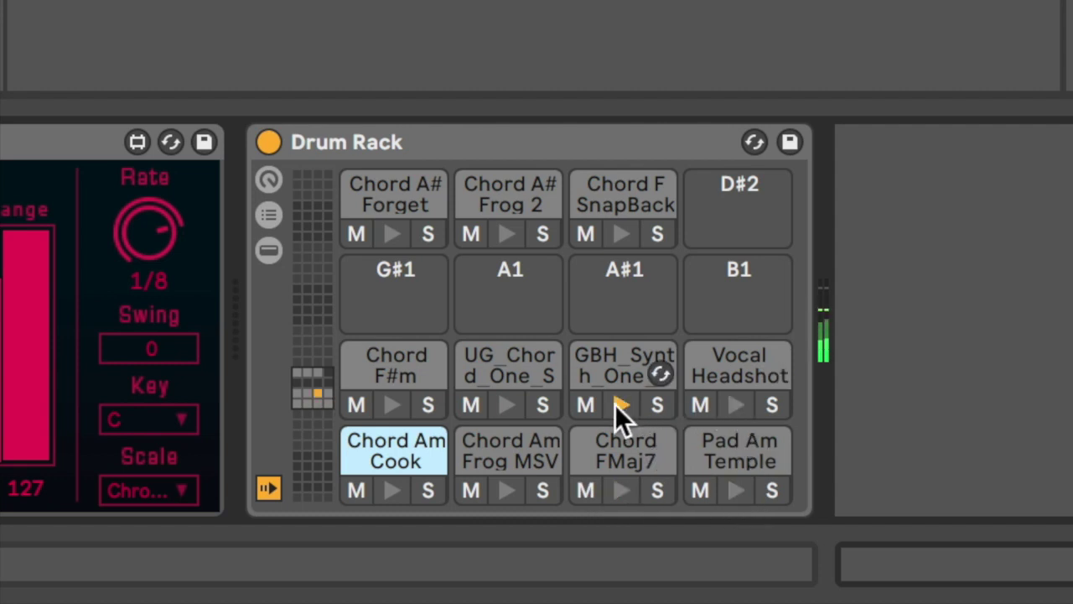
click(510, 404)
click(392, 403)
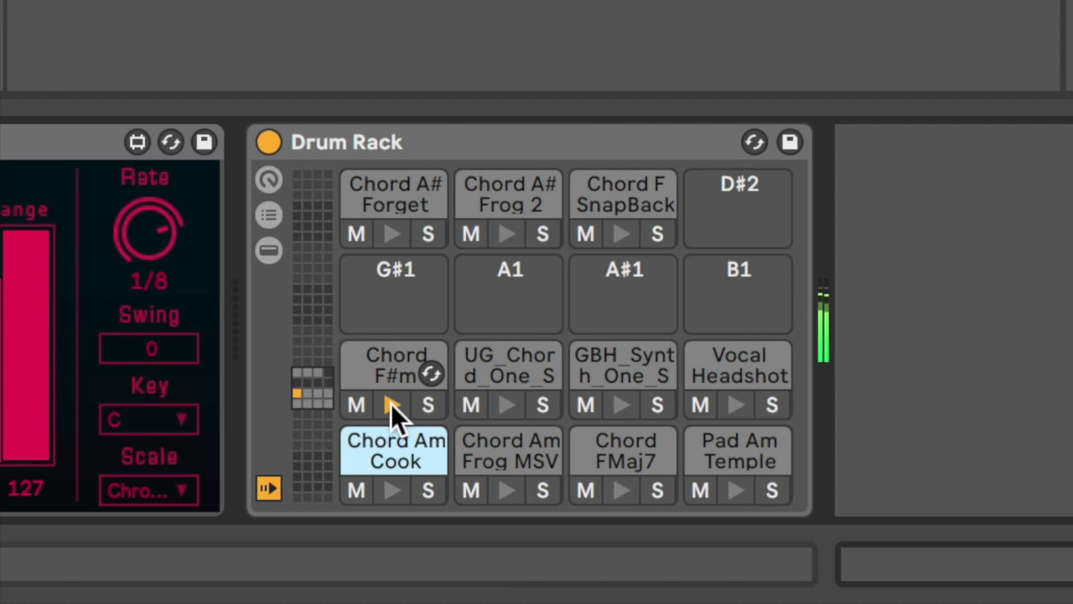
click(387, 234)
click(508, 236)
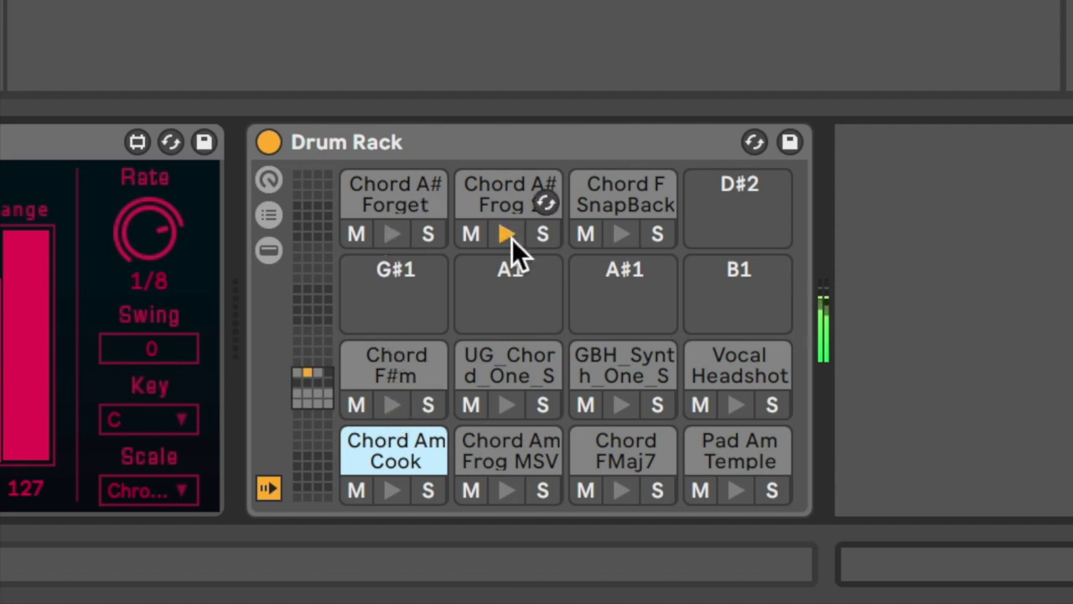
click(618, 238)
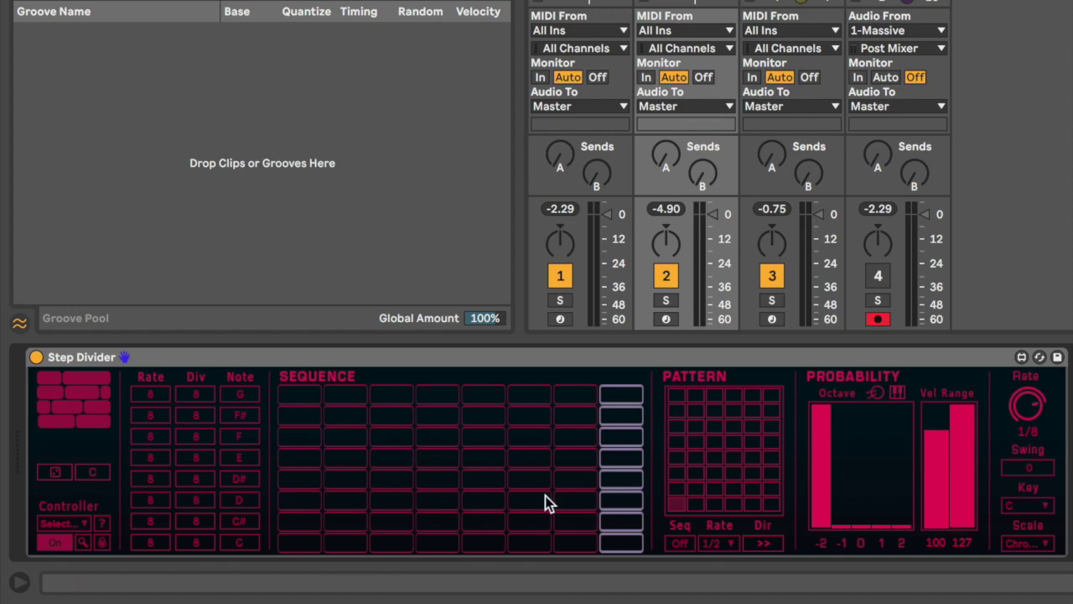
Add C, D, C# and F# steps to the Drum Rack sequence and mute the Massive track.
click(302, 544)
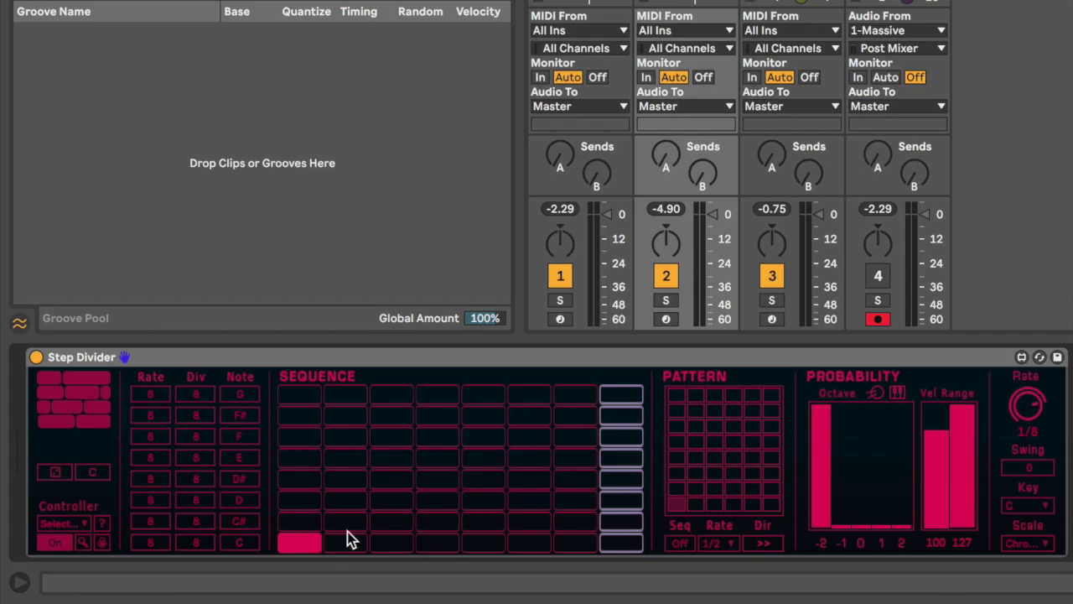
click(437, 502)
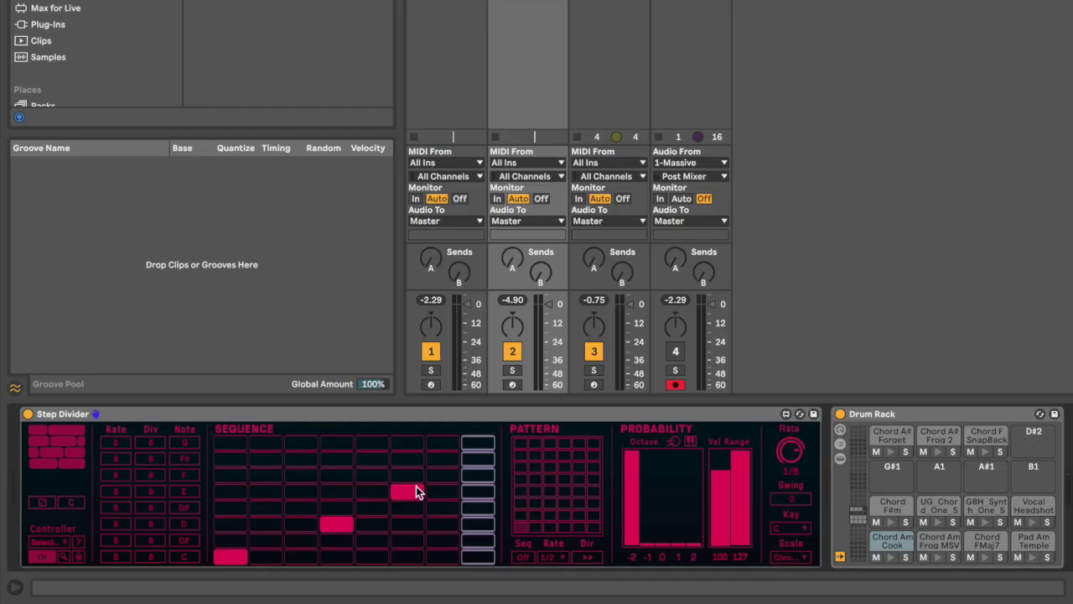
click(431, 351)
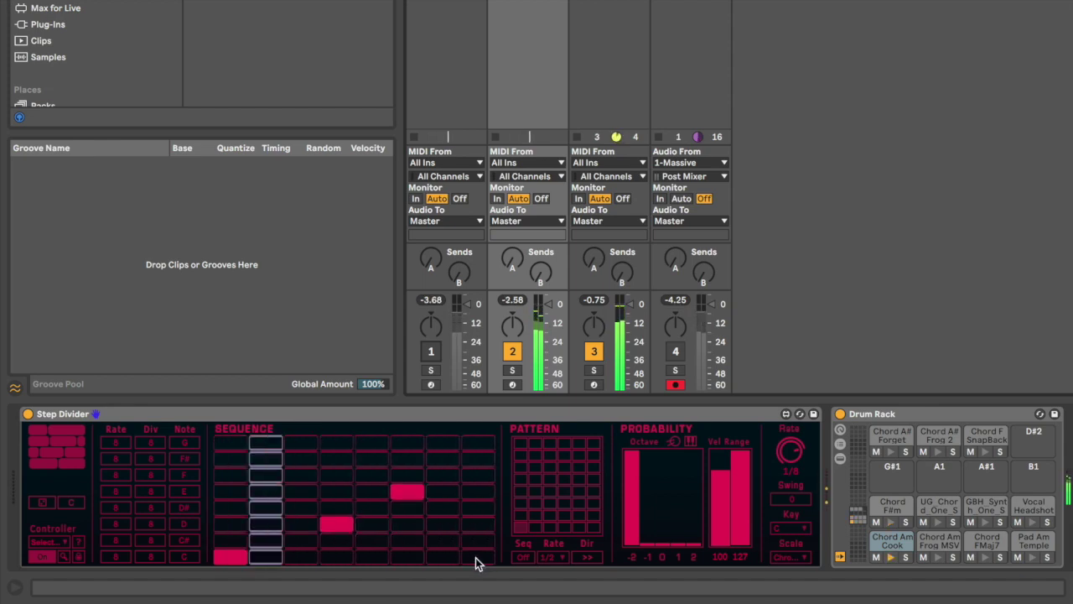
click(450, 541)
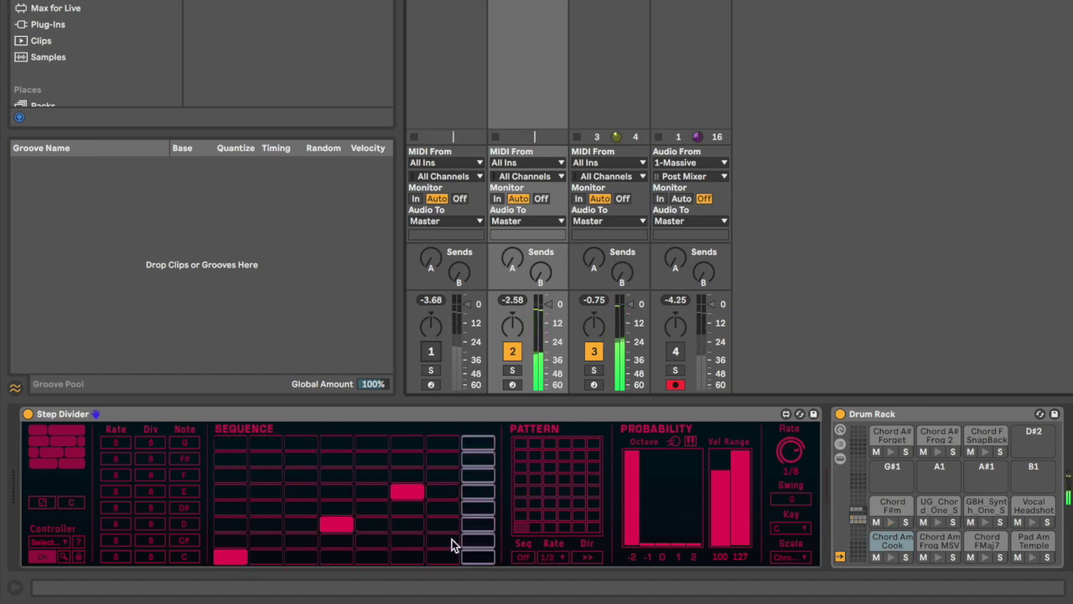
click(481, 461)
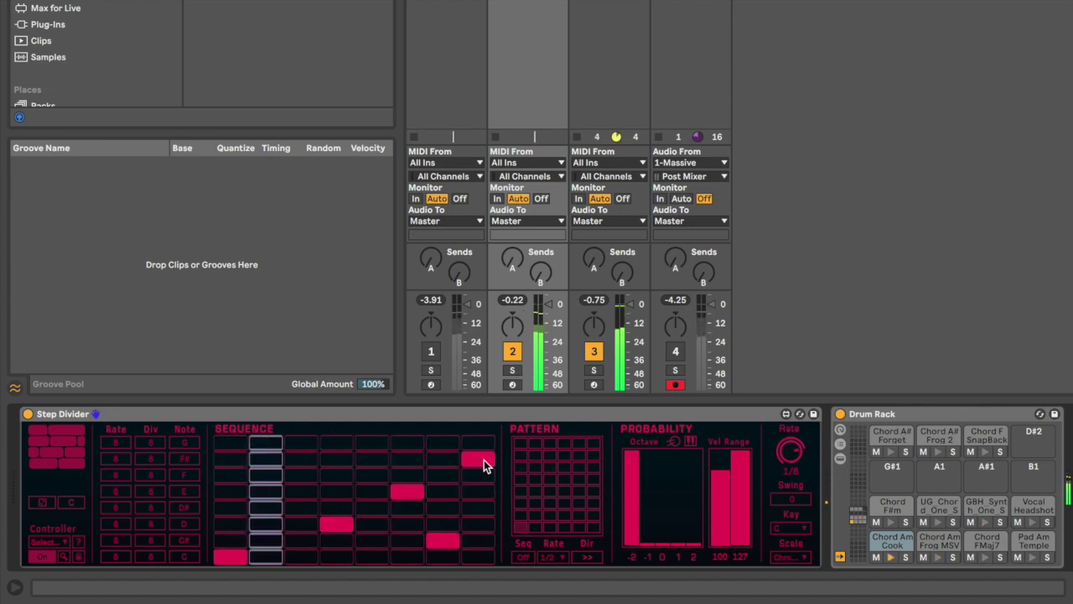
Edit the C-row first step, add a G-row step, and raise the G row's Div to 12.
key(space)
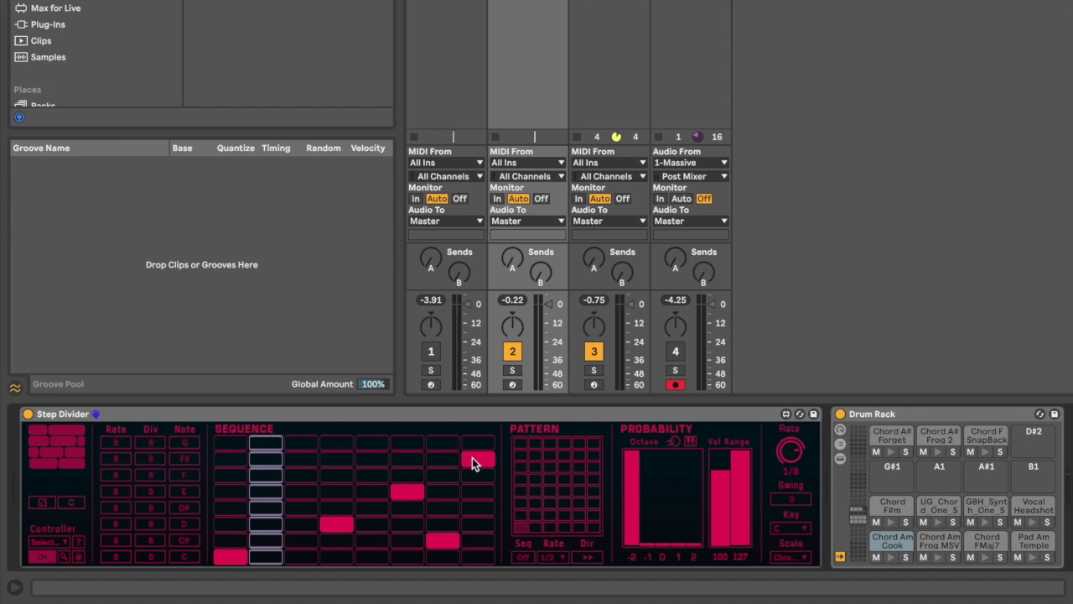
click(225, 562)
key(space)
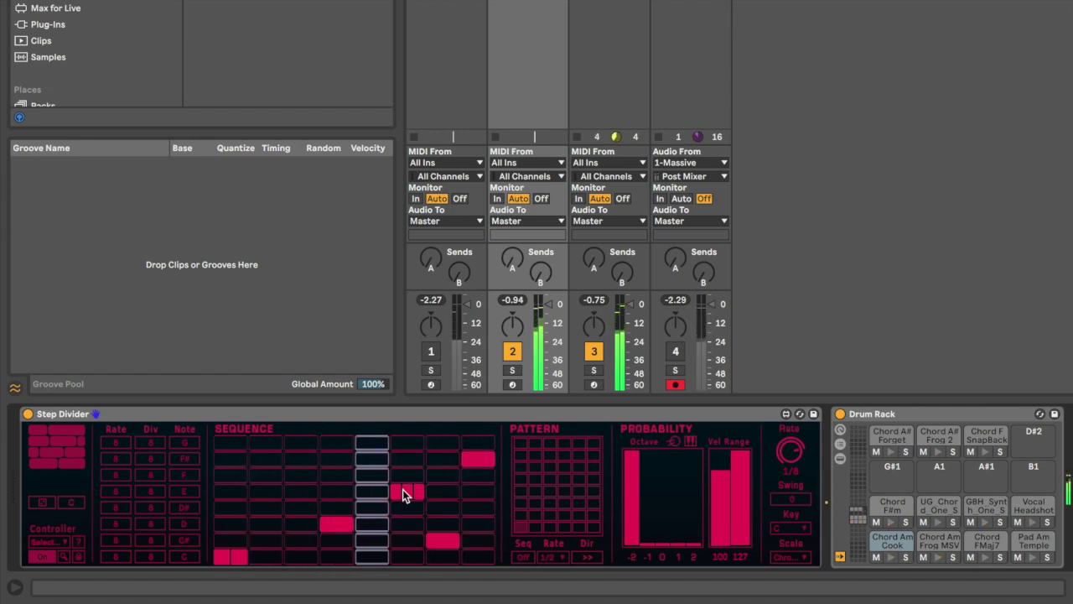
click(268, 444)
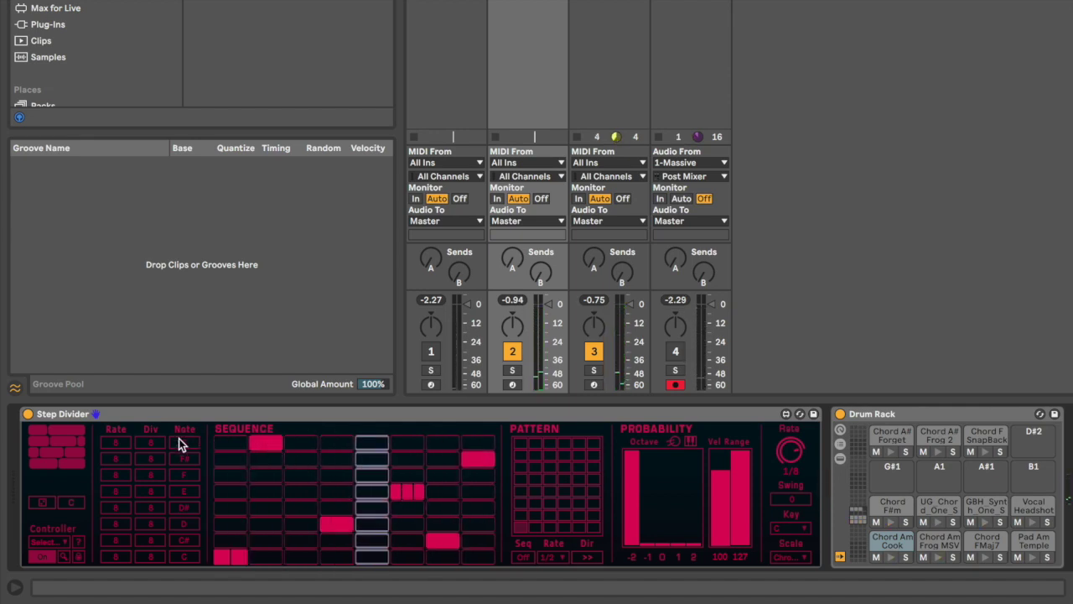
drag(150, 444, 149, 425)
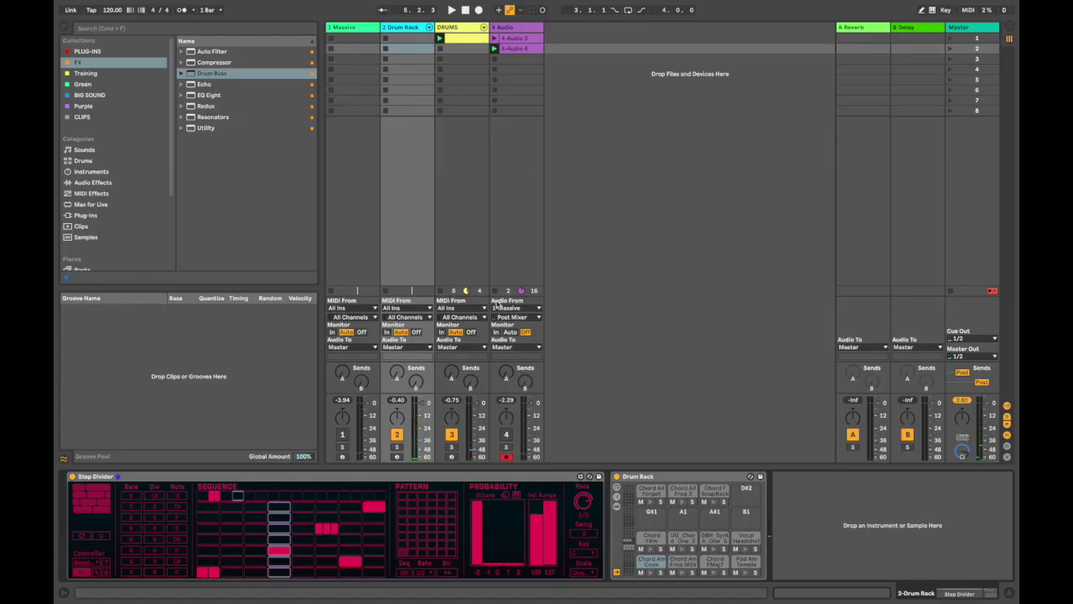
Set 4 Audio's input to 2-Drum Rack and record the 4-Audio 5 clip.
click(530, 308)
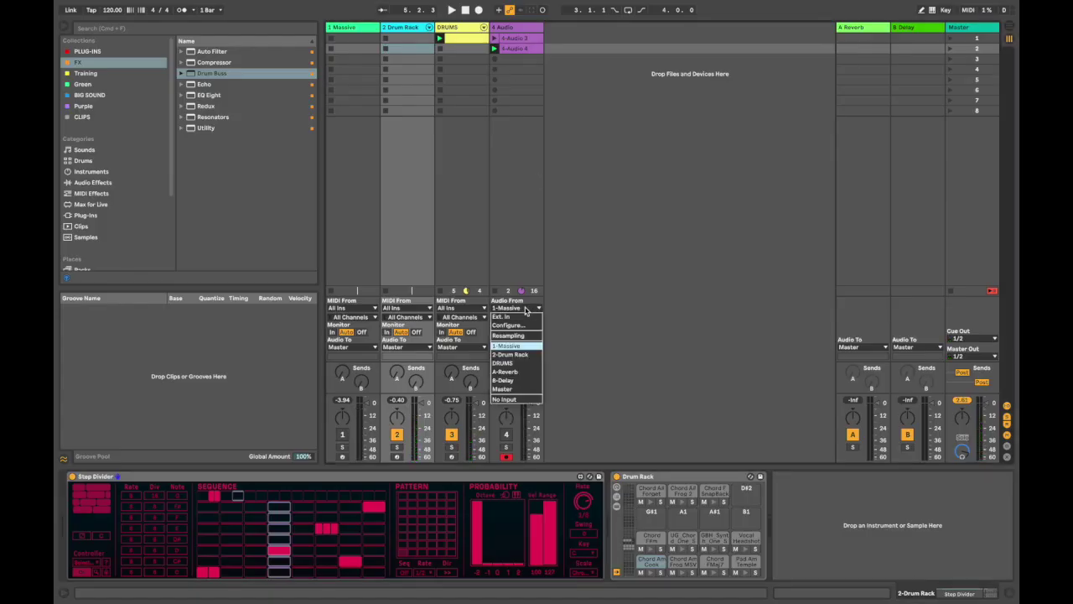
click(517, 356)
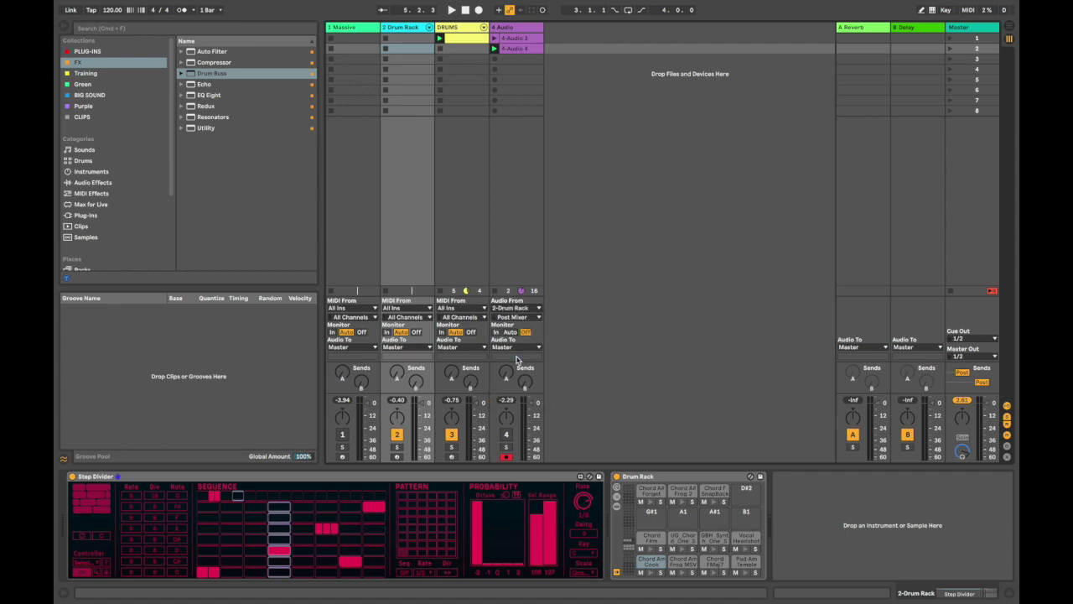
click(495, 61)
click(494, 61)
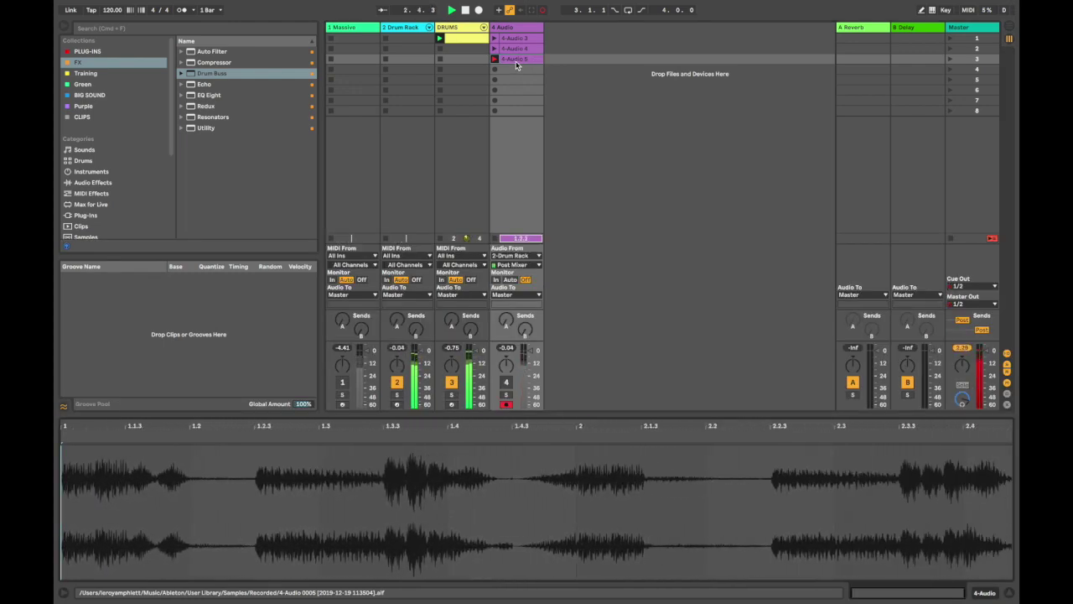
click(410, 27)
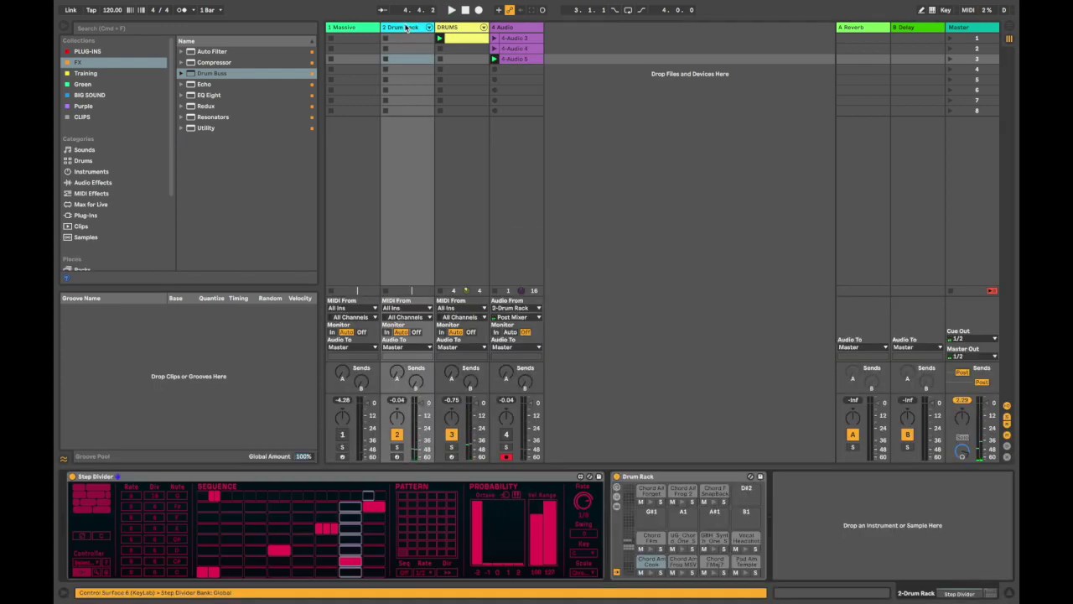